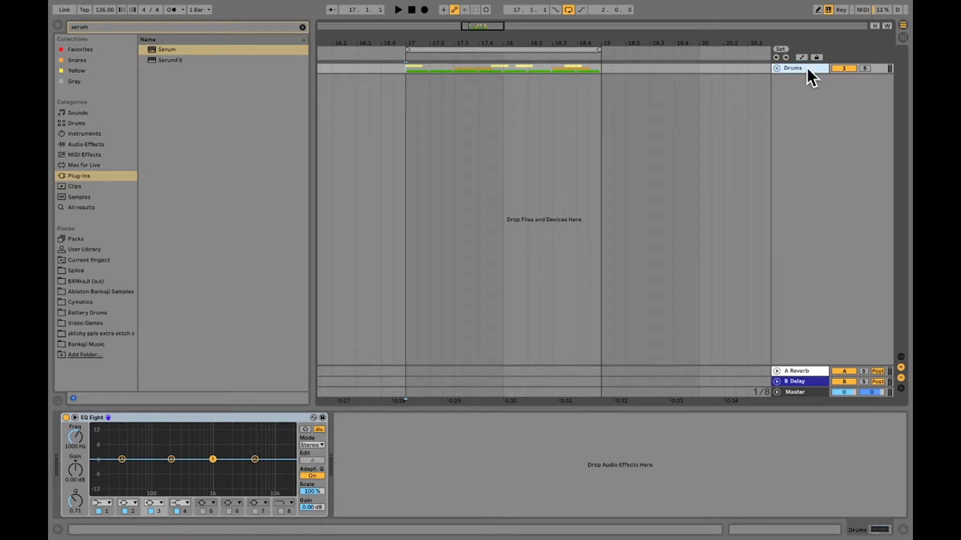
- Insert a MIDI track below Drums and create an empty two-bar MIDI clip on it from bar 17 to bar 19
right_click(788, 93)
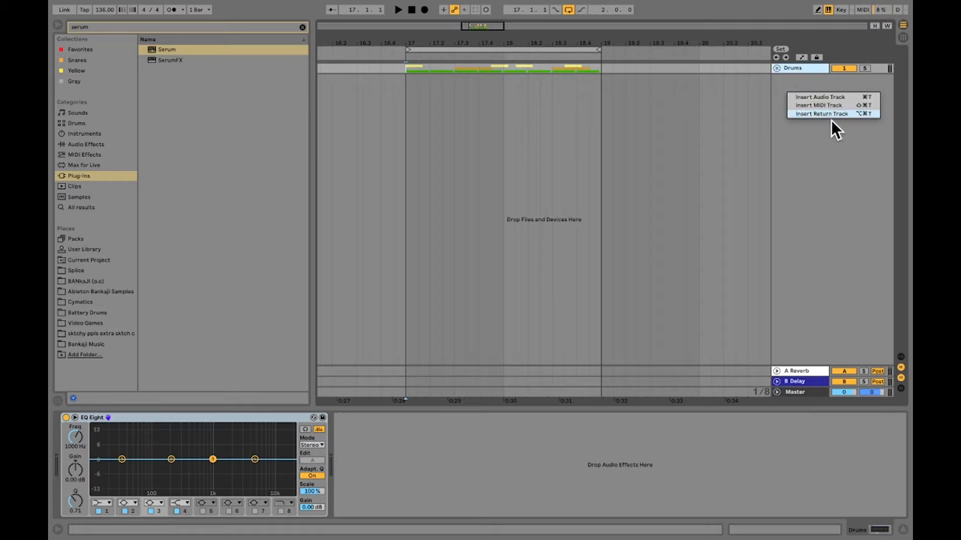
left_click(823, 106)
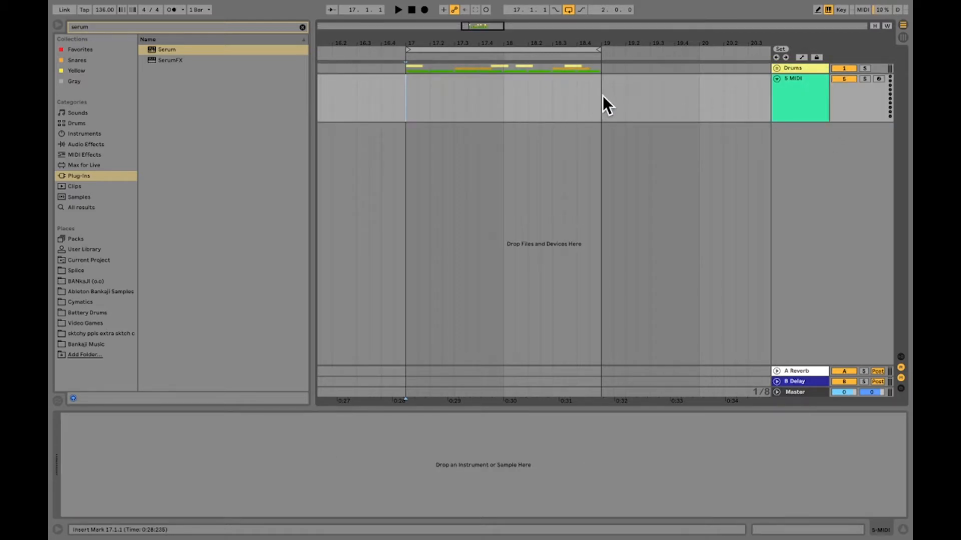
left_click_drag(603, 96, 408, 102)
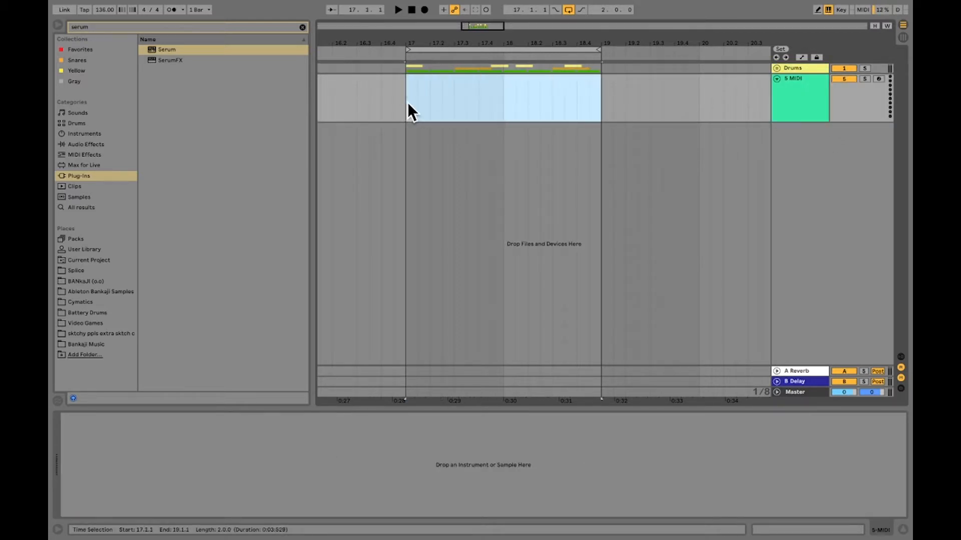
right_click(409, 103)
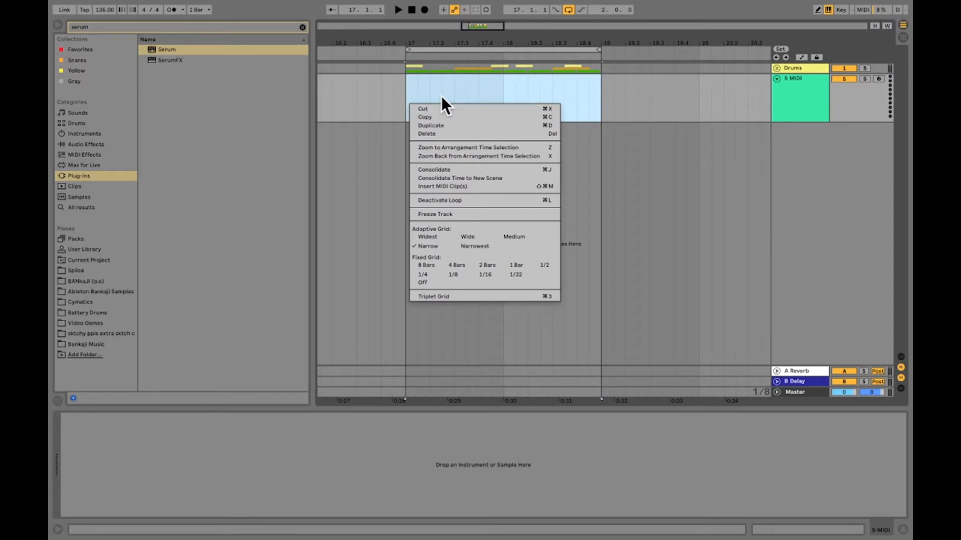
left_click(440, 184)
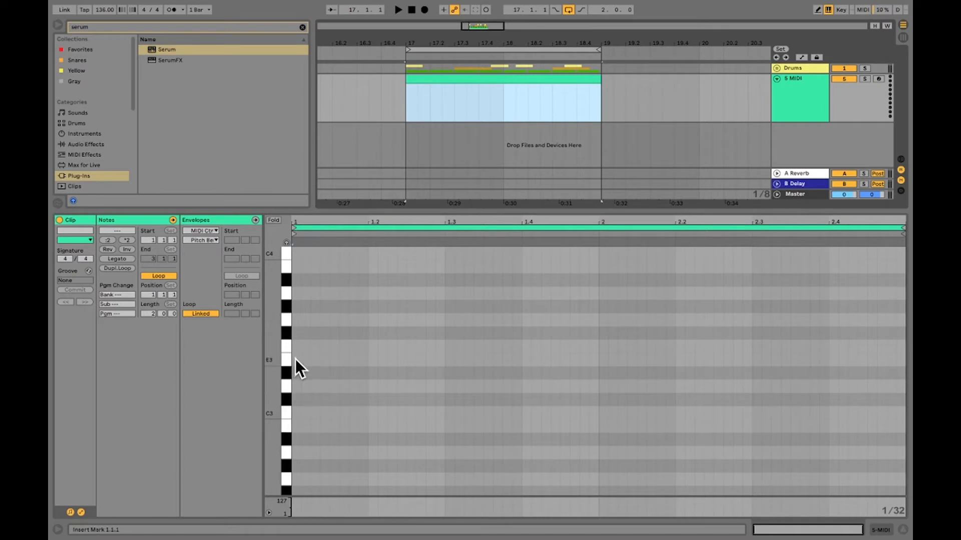
- Add a D note at the clip's start, extend it across both bars and lower it to D1
double_click(294, 388)
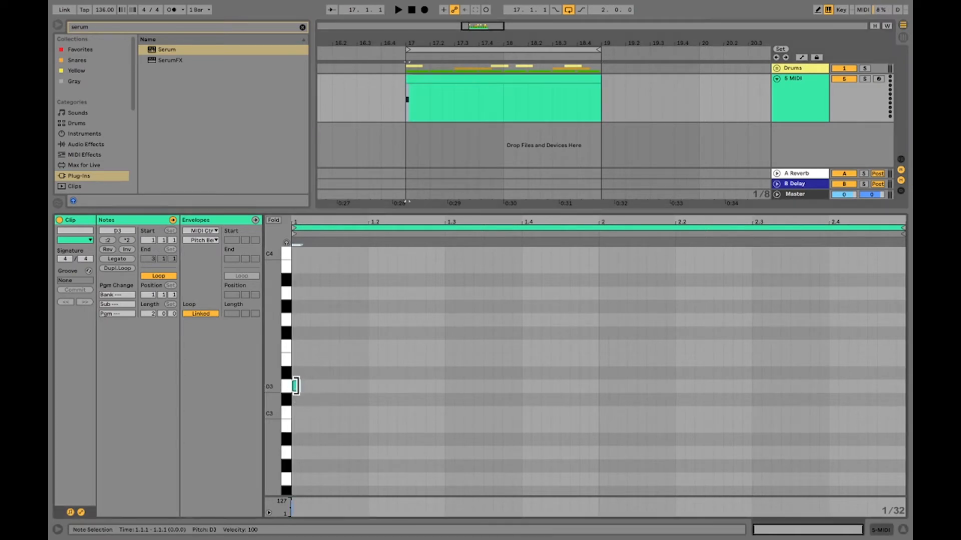
left_click_drag(301, 388, 836, 419)
left_click_drag(836, 419, 847, 419)
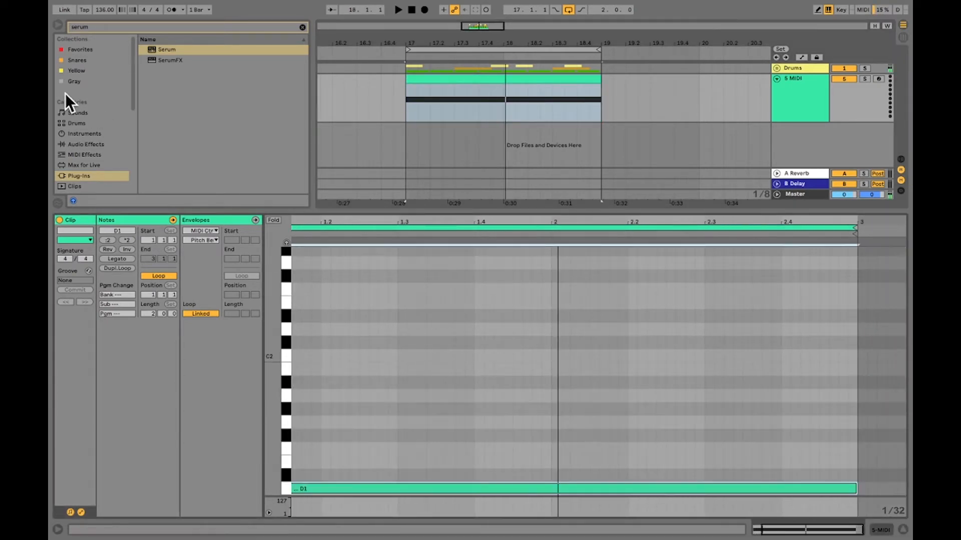
- Search the plug-ins for Serum and load it onto the new MIDI track
left_click(162, 51)
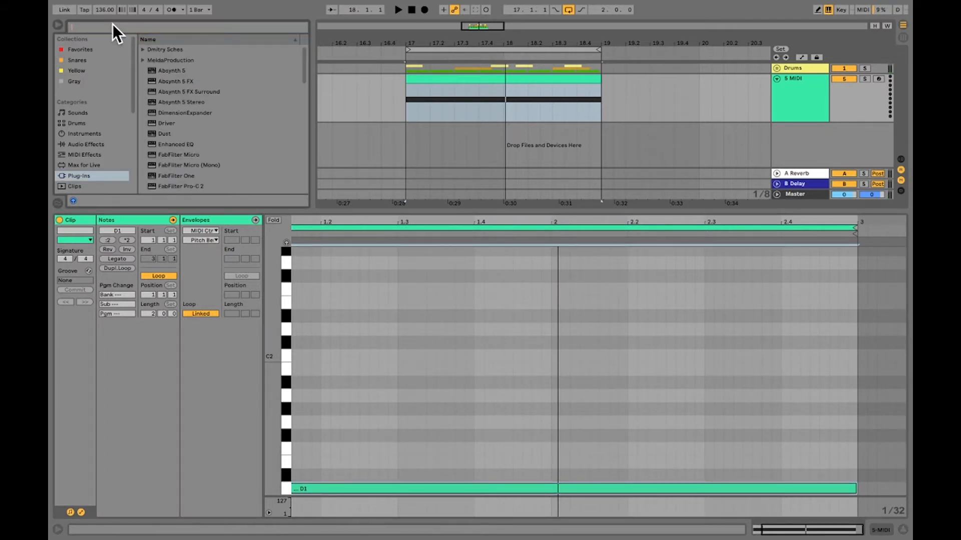
type("serum")
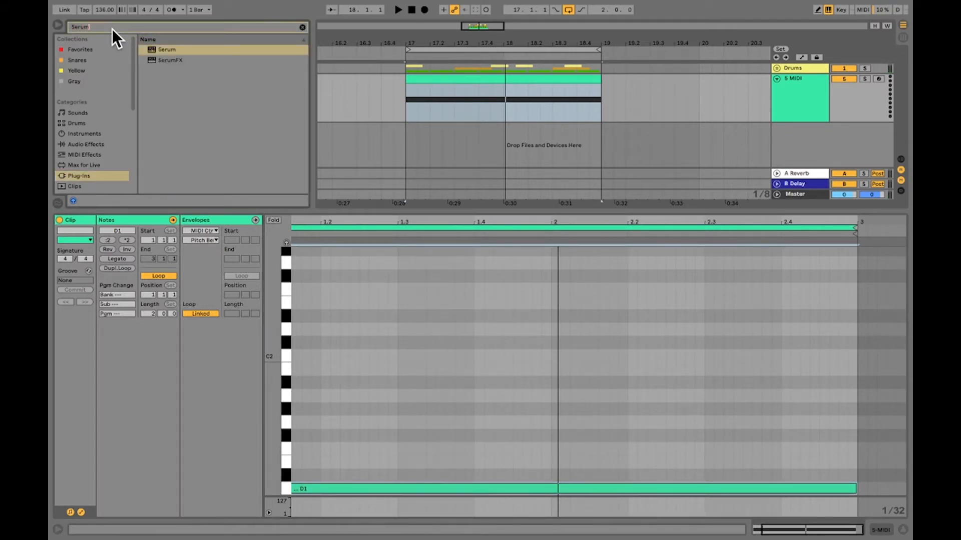
left_click_drag(156, 49, 463, 110)
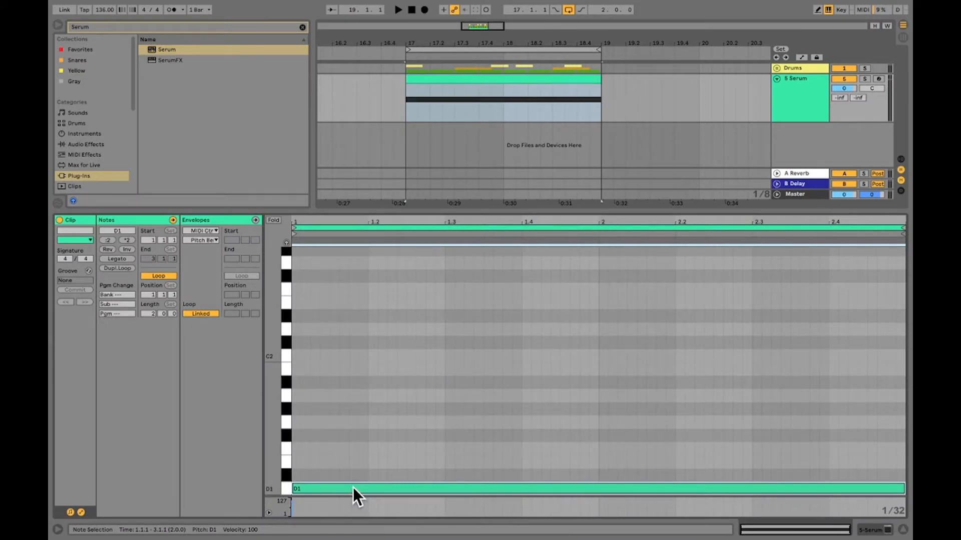
- Lower the held note to D0 while auditioning the clip, and bring up the Serum editor over the arrangement
key("space")
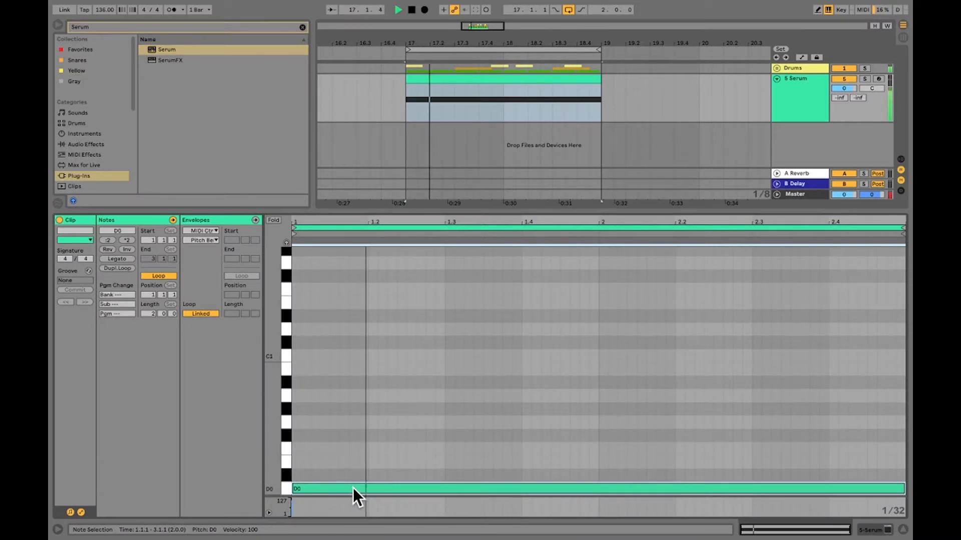
left_click(903, 531)
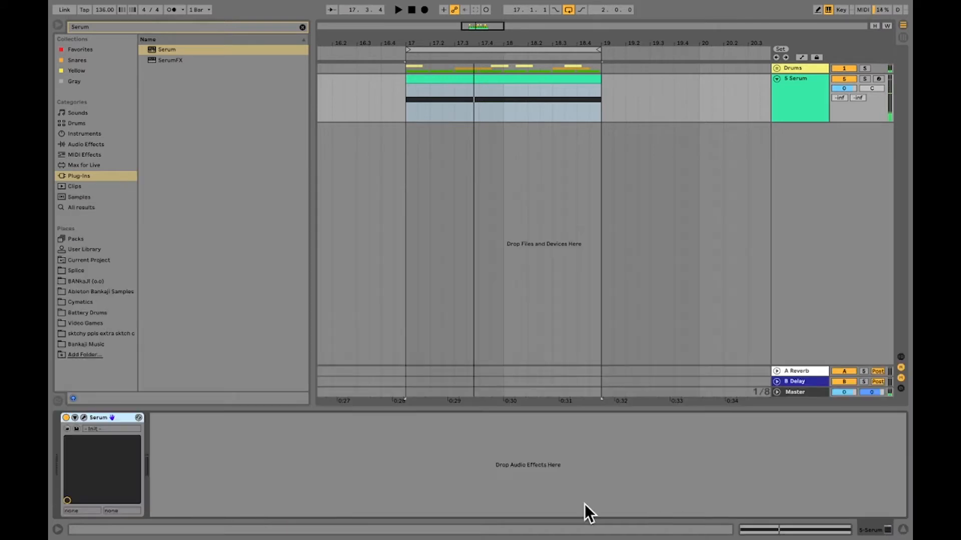
left_click(84, 416)
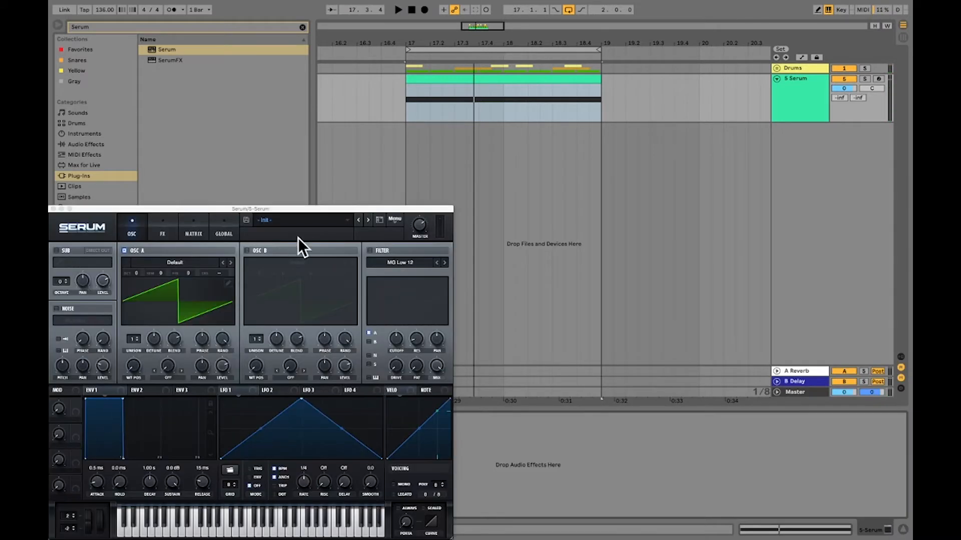
left_click_drag(311, 207, 583, 158)
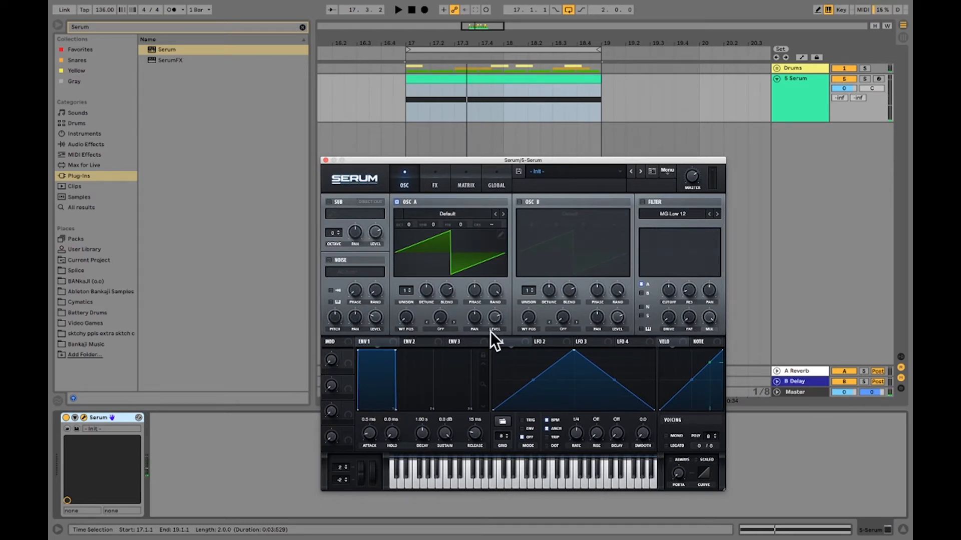
- Modulate oscillator A's wavetable position with LFO 1 and load the Acid wavetable from the Analog category
left_click_drag(498, 341, 408, 318)
left_click(479, 215)
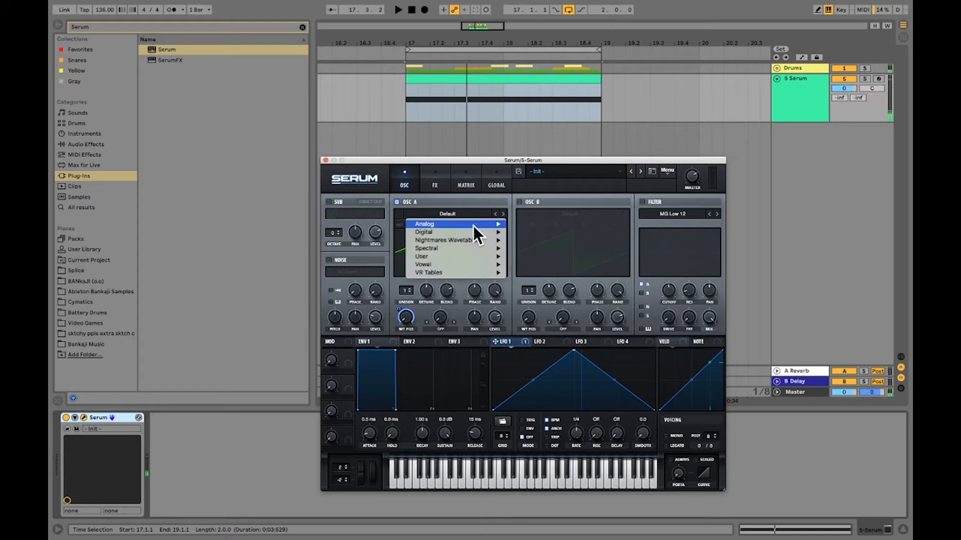
mouse_move(473, 224)
left_click(533, 281)
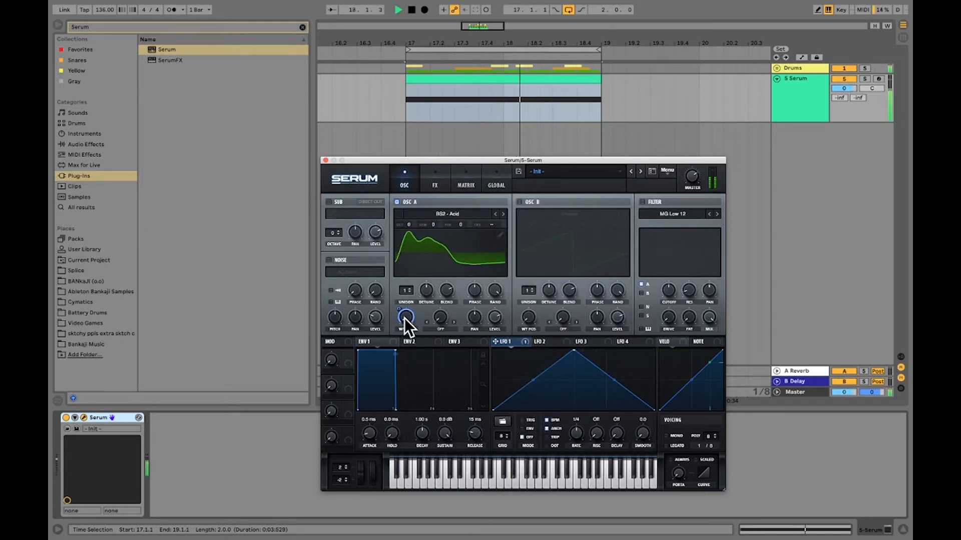
mouse_move(405, 317)
left_mouse_down()
mouse_move(409, 294)
mouse_move(398, 327)
left_mouse_up()
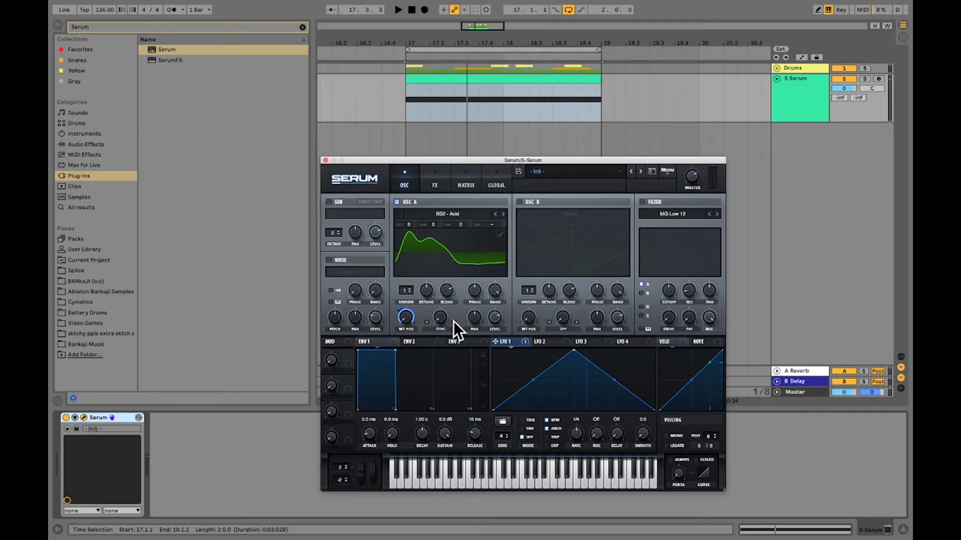
- Set oscillator A's warp mode to half-window Sync and modulate the warp amount slightly with LFO 1 while auditioning
key("space")
left_click_drag(439, 314, 446, 286)
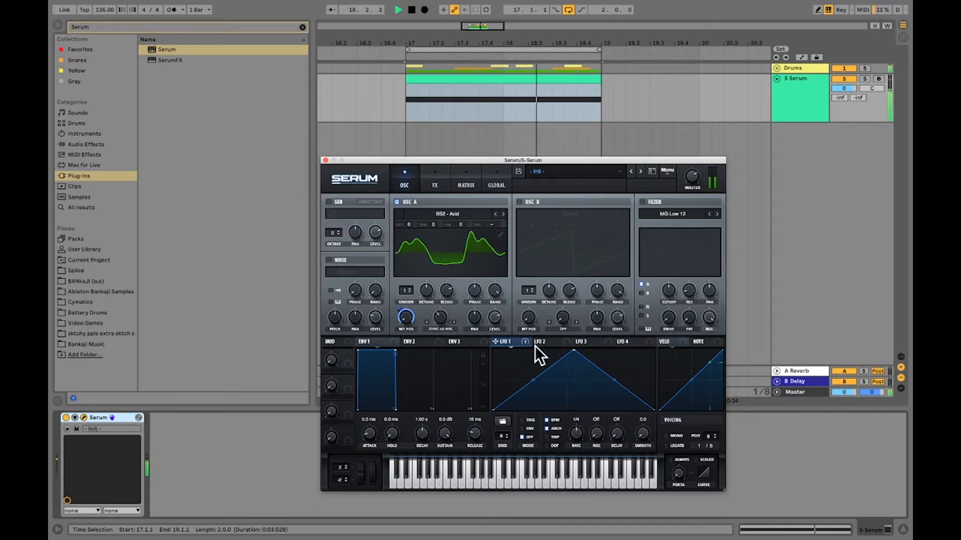
left_click_drag(496, 342, 420, 364)
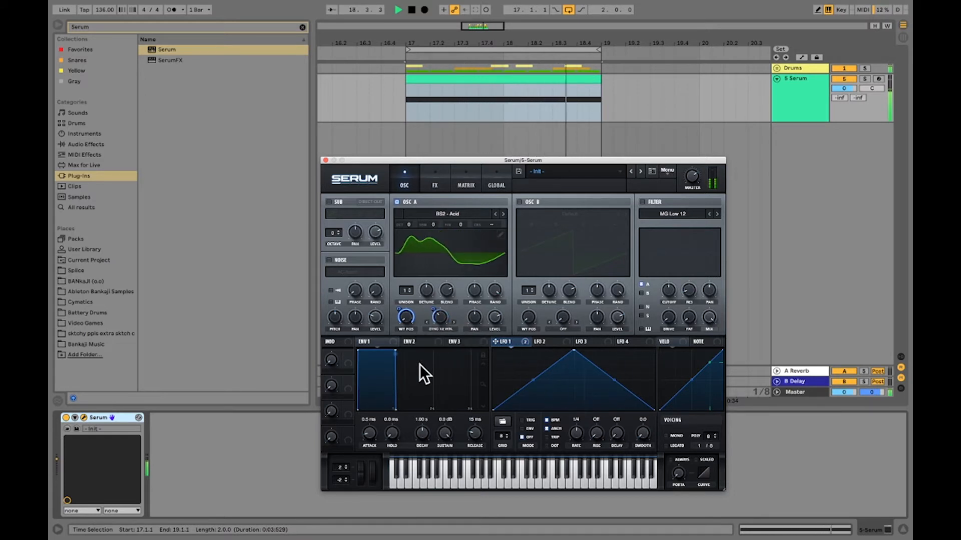
left_click_drag(440, 298, 457, 289)
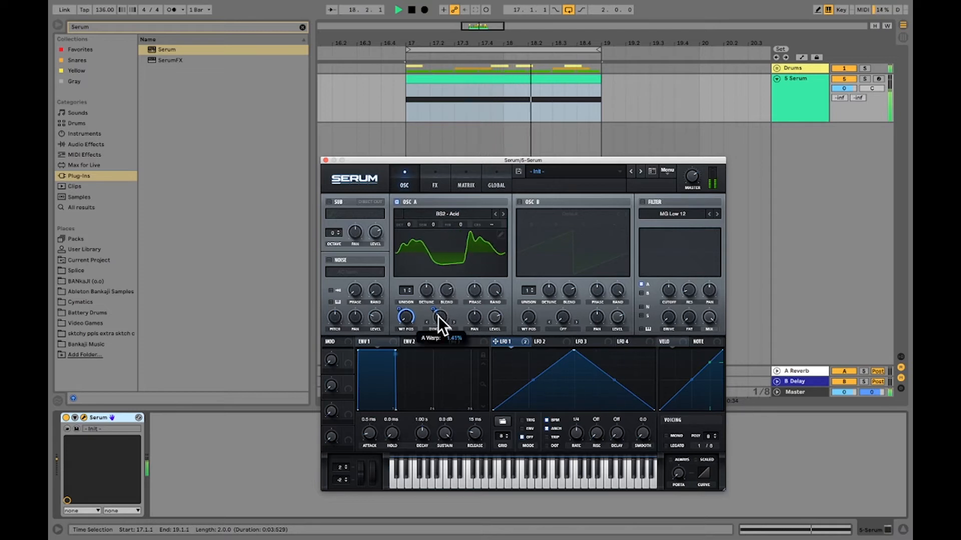
mouse_move(431, 309)
left_mouse_down()
mouse_move(432, 319)
mouse_move(439, 307)
left_mouse_up()
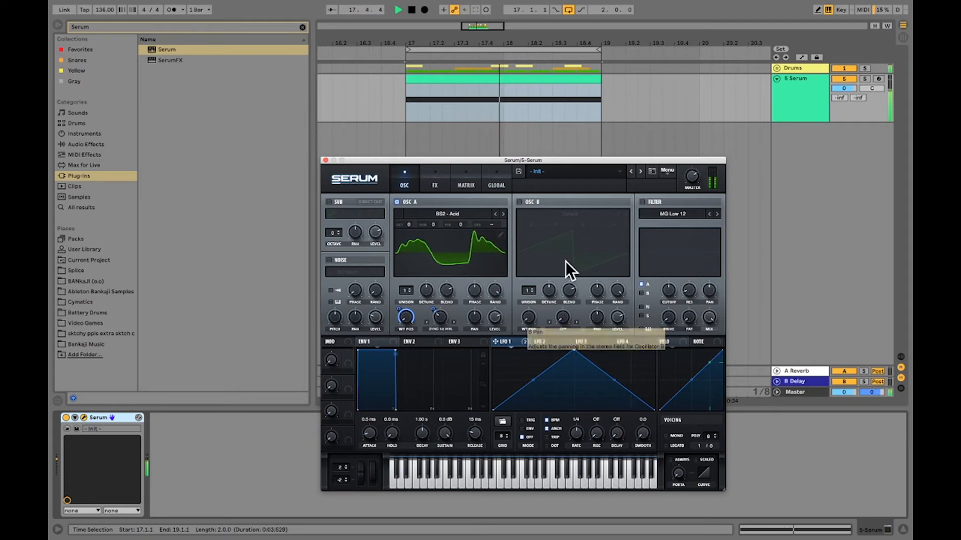
key("space")
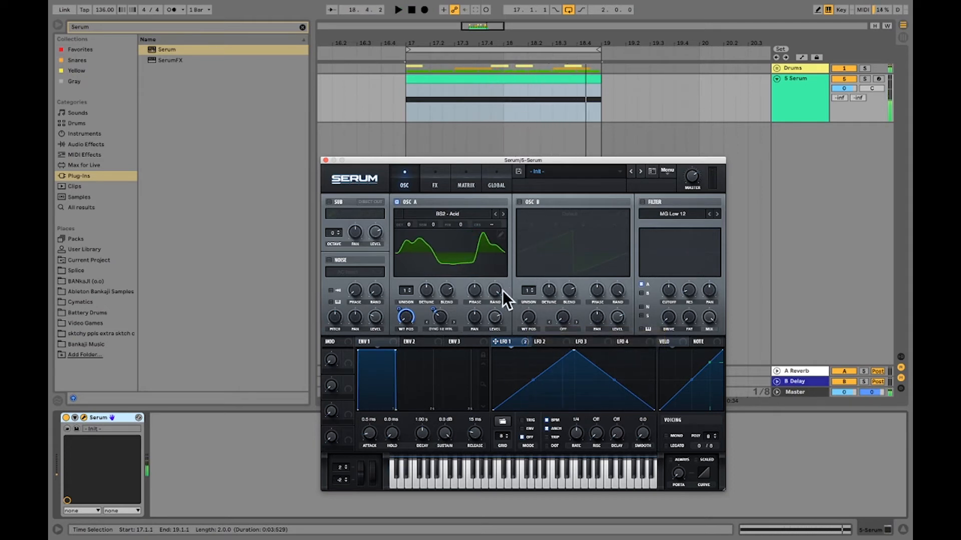
- Enable the Hyper/Dimension effect and raise the Dimension mix while auditioning the sound
left_click(437, 181)
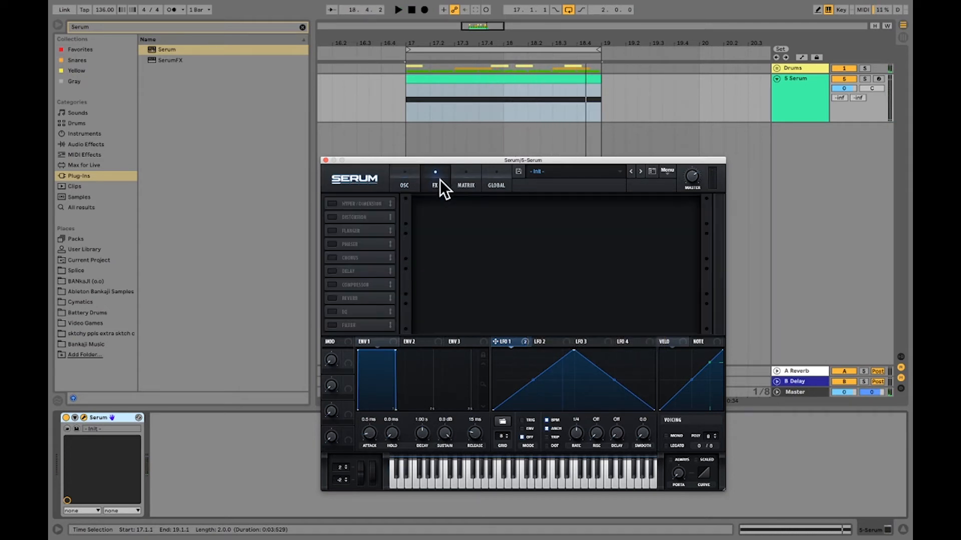
left_click(332, 205)
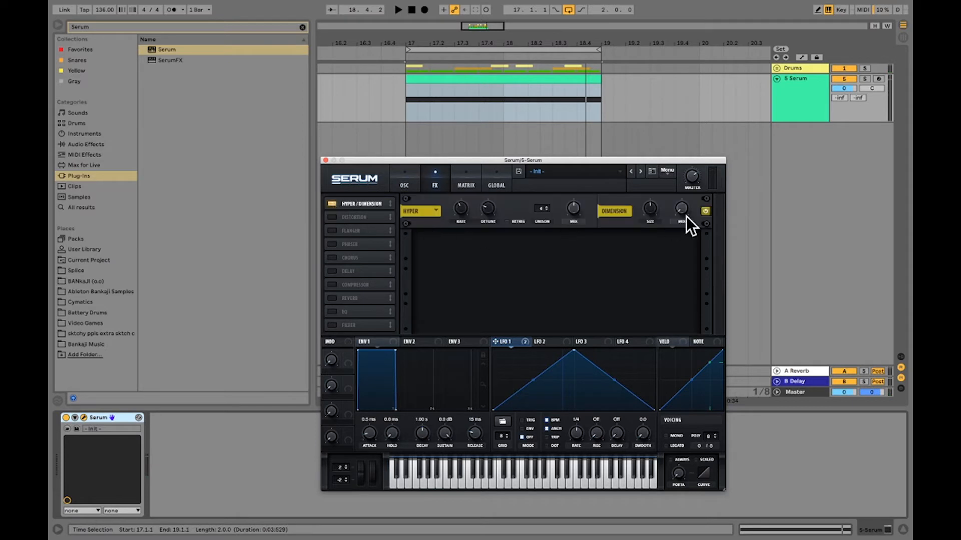
key("space")
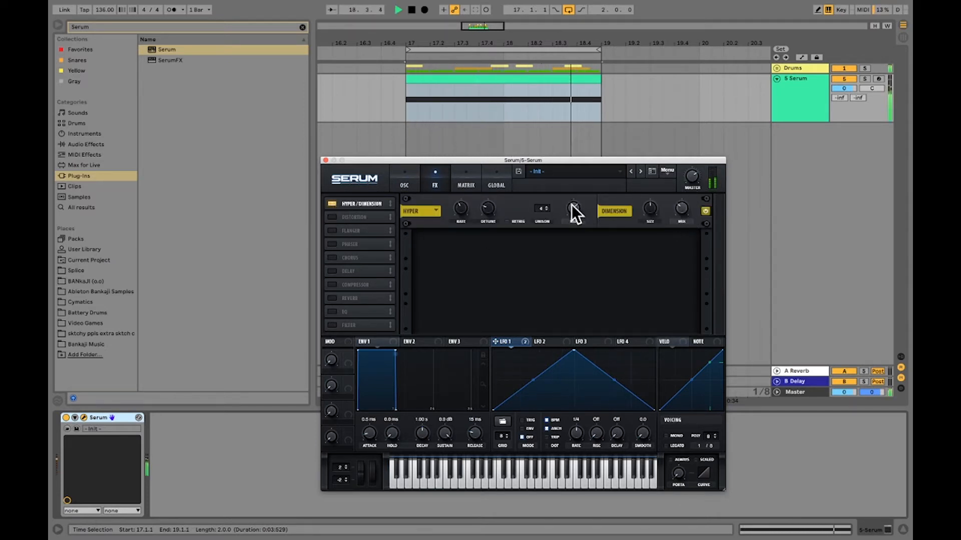
key("space")
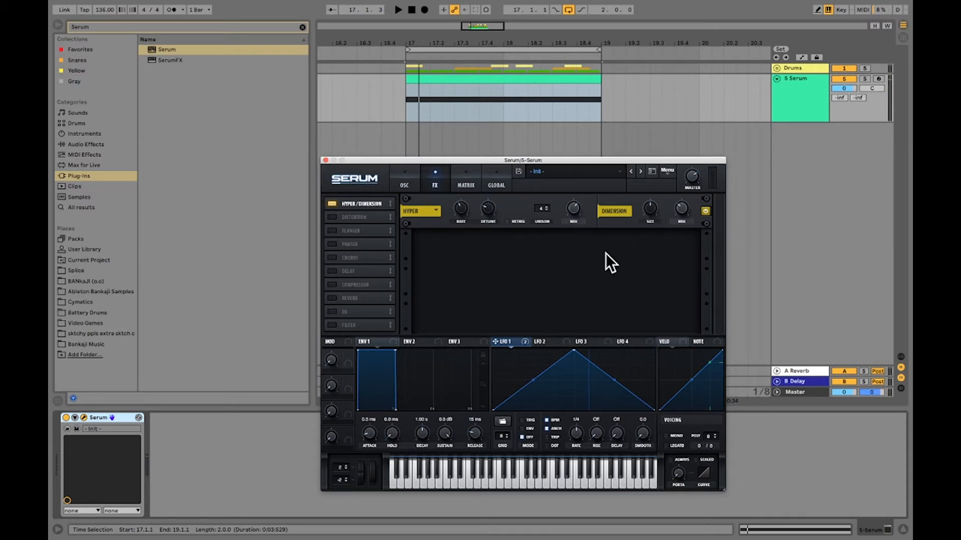
- Compare the sound with Hyper/Dimension bypassed and active, and turn down the Dimension and Hyper mix amounts
left_click(706, 211)
key("space")
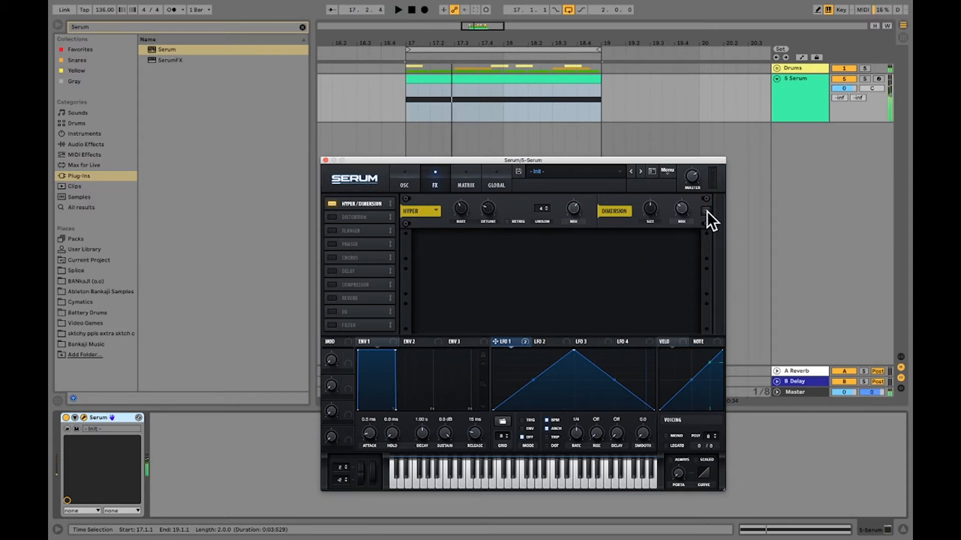
left_click(706, 210)
mouse_move(677, 220)
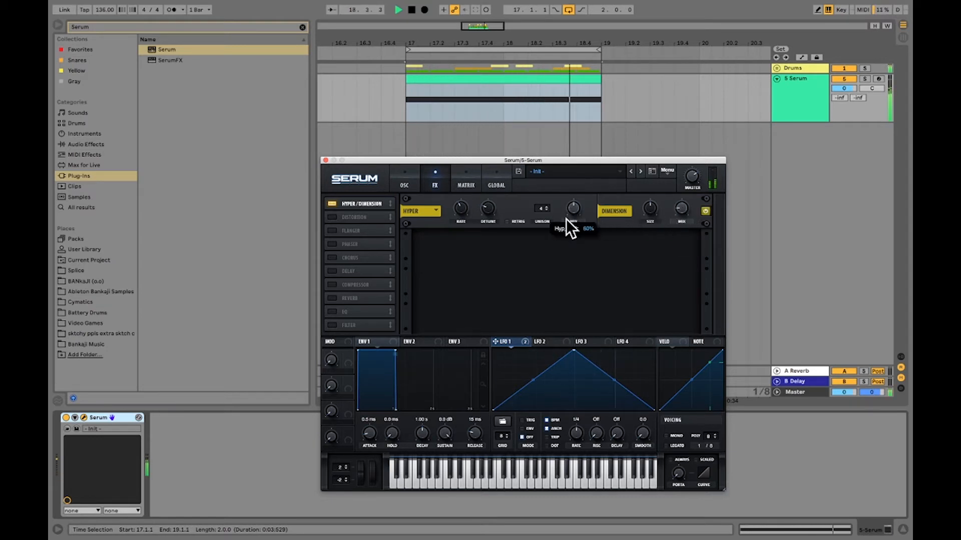
left_click_drag(566, 218, 560, 266)
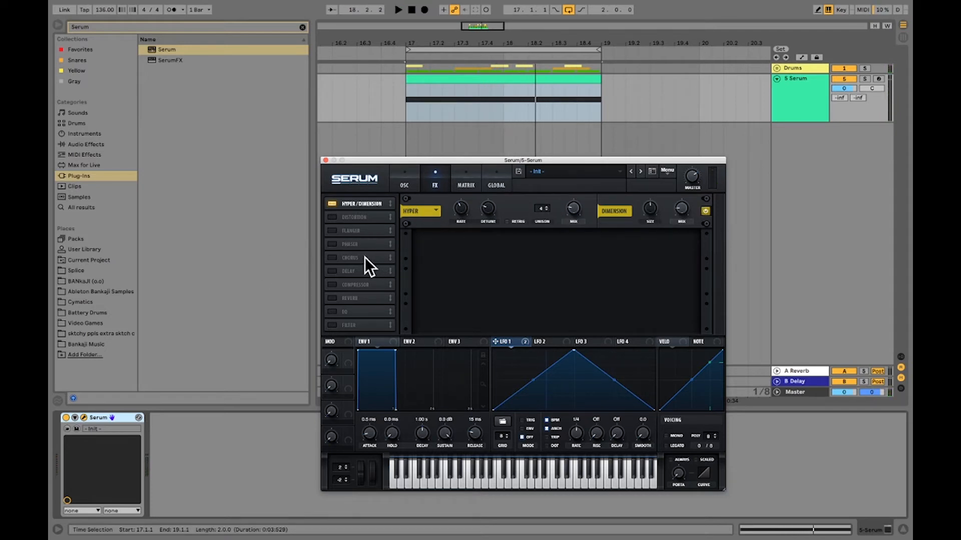
- Enable the Phaser effect and lower its frequency while the clip plays
left_click(332, 244)
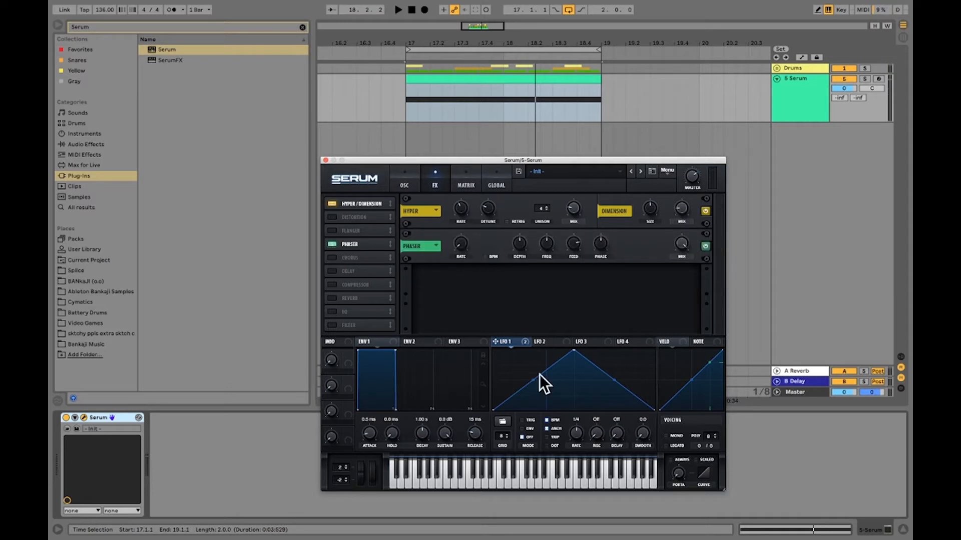
key("space")
left_click_drag(521, 246, 539, 261)
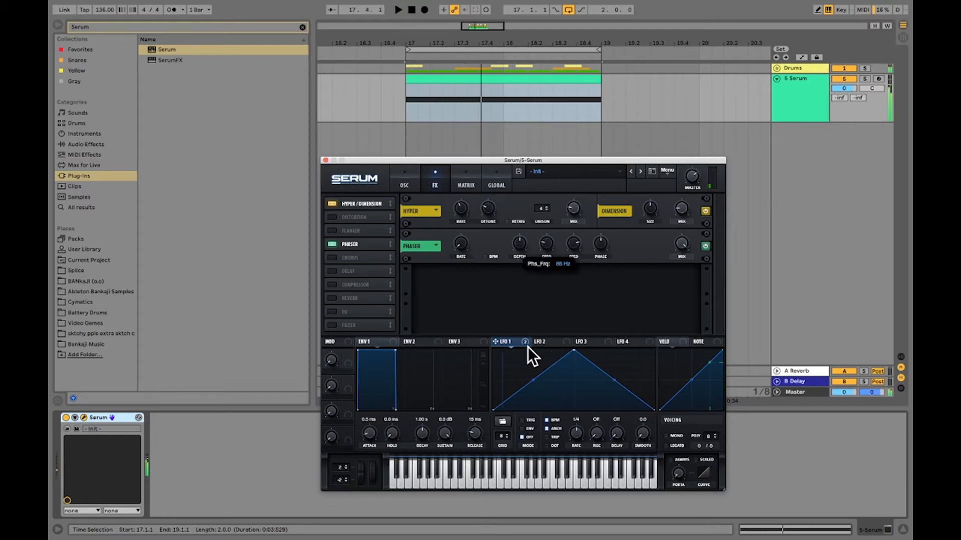
- Try modulating the Phaser frequency with LFO 1, and remove all modulators from that control
key("space")
left_click_drag(501, 344, 534, 259)
key("space")
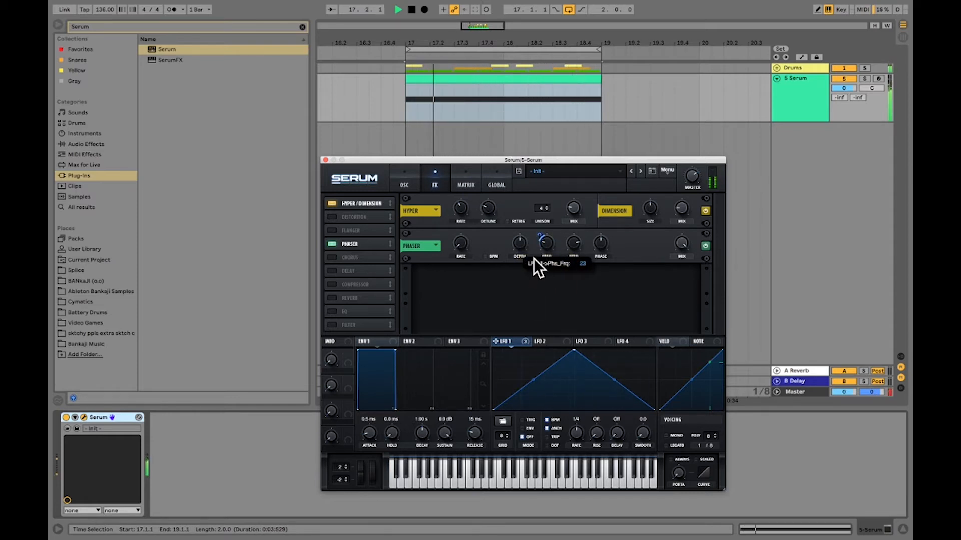
right_click(542, 241)
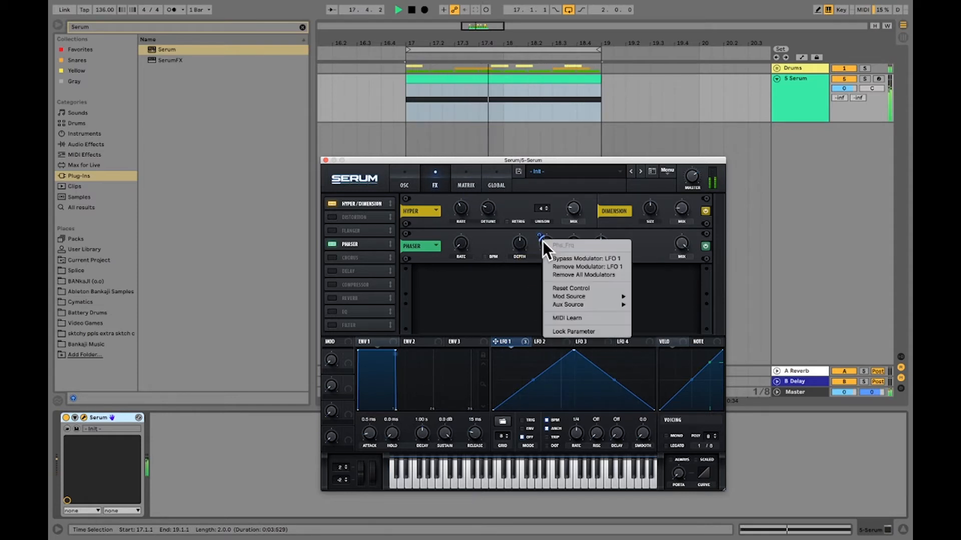
left_click(556, 276)
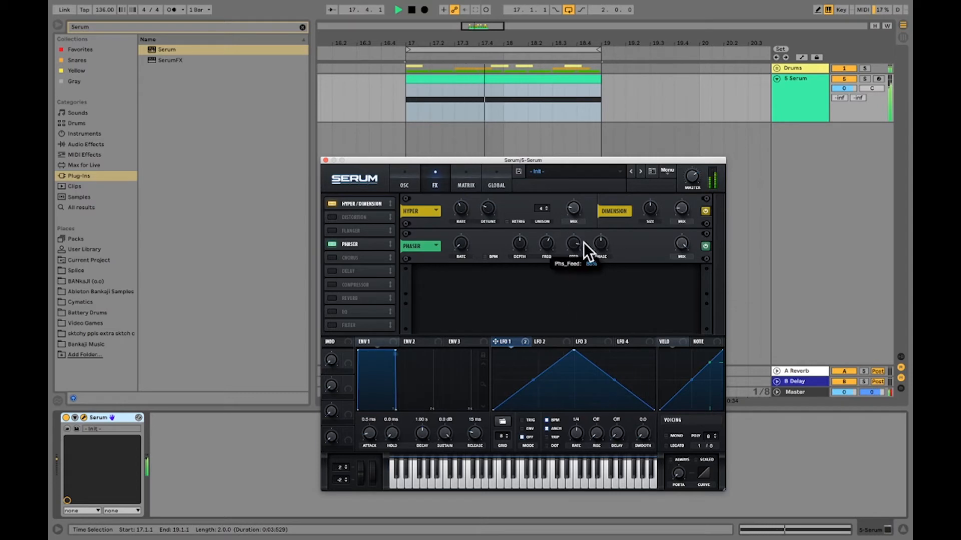
- Assign LFO 2 with a bar rate to the Phaser depth and audition the modulated sound over the drums
left_click(556, 343)
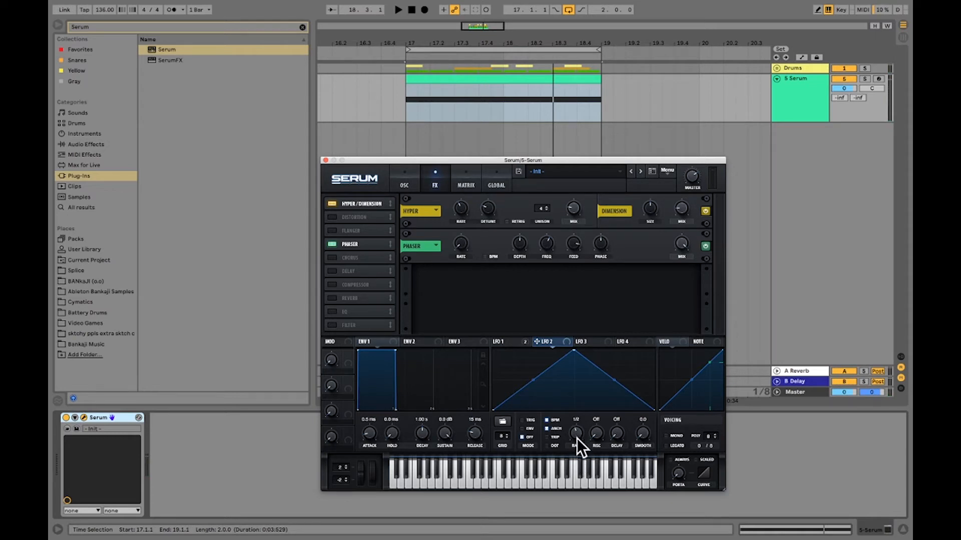
left_click_drag(537, 342, 519, 243)
key("space")
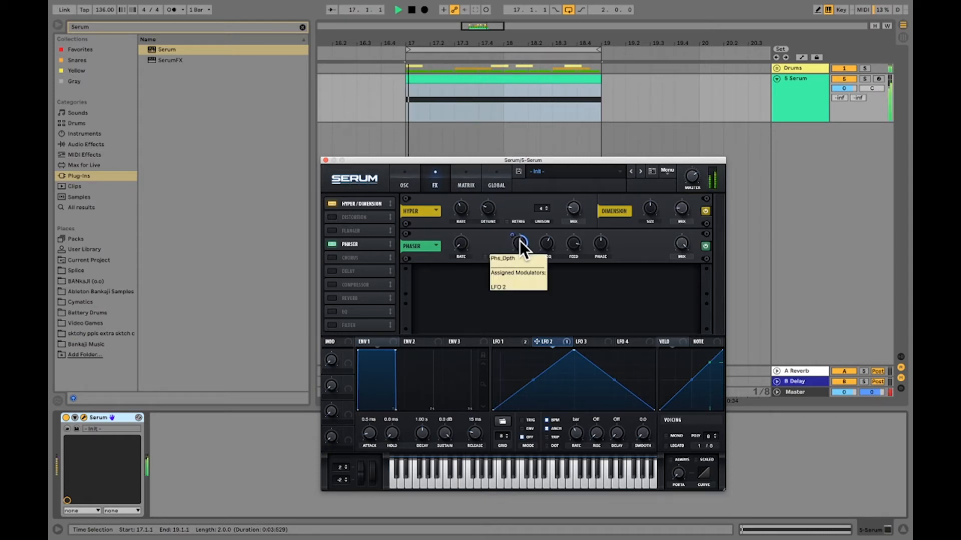
left_click_drag(512, 292, 521, 246)
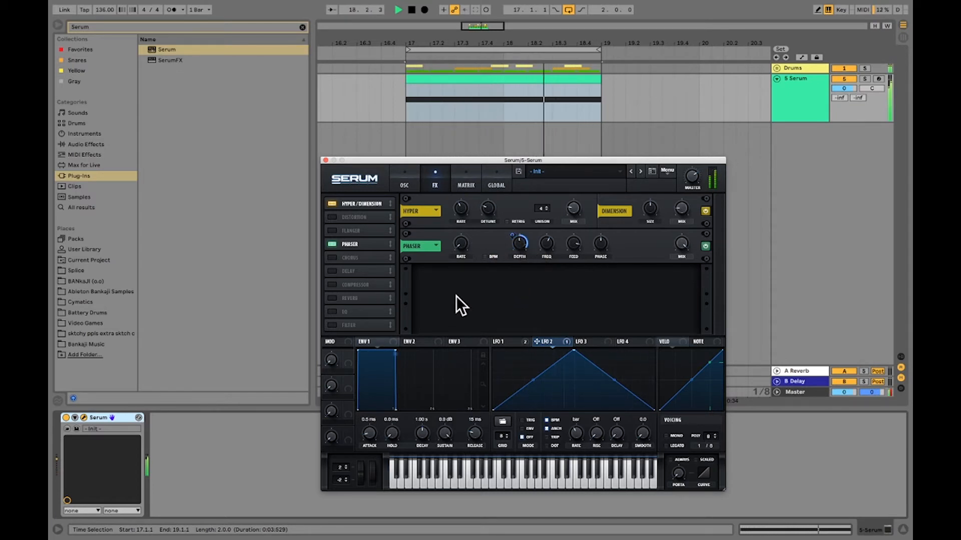
key("space")
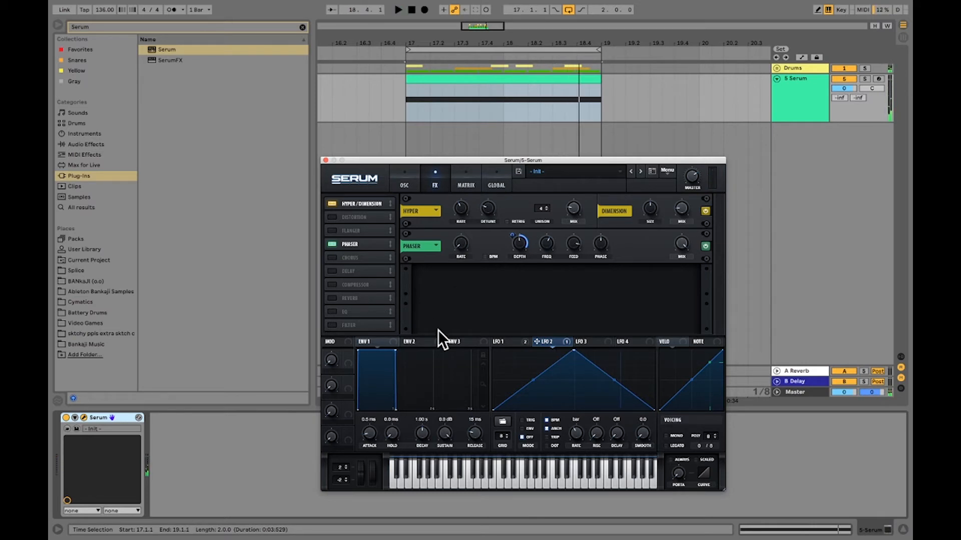
key("space")
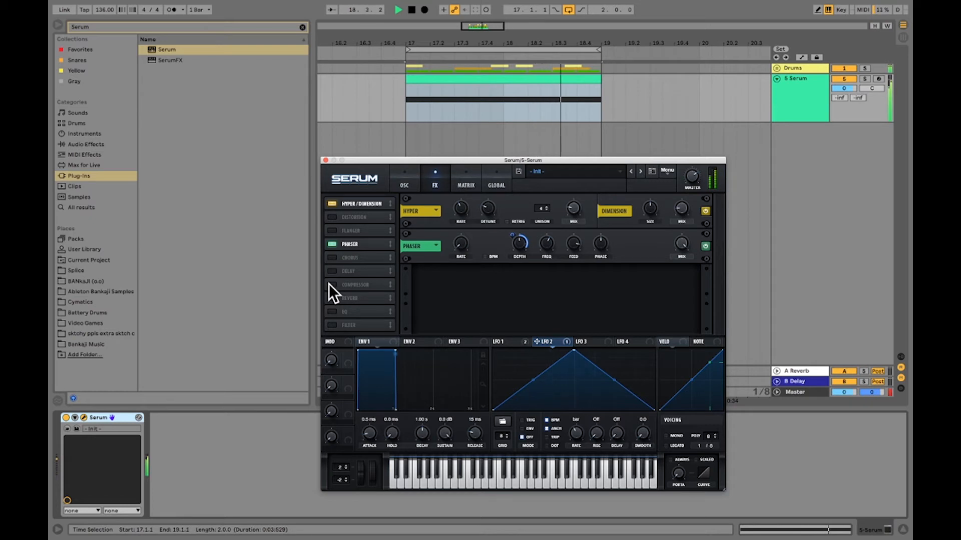
key("space")
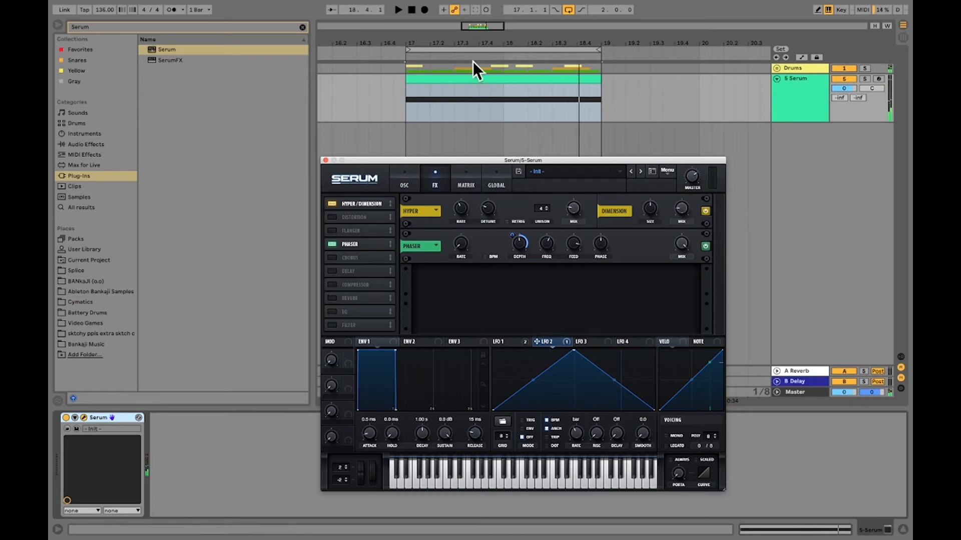
- Close the Serum window, find Redux among the audio effects with the search "redu", and add it to the Serum track
left_click(325, 160)
left_click(209, 20)
left_click(209, 24)
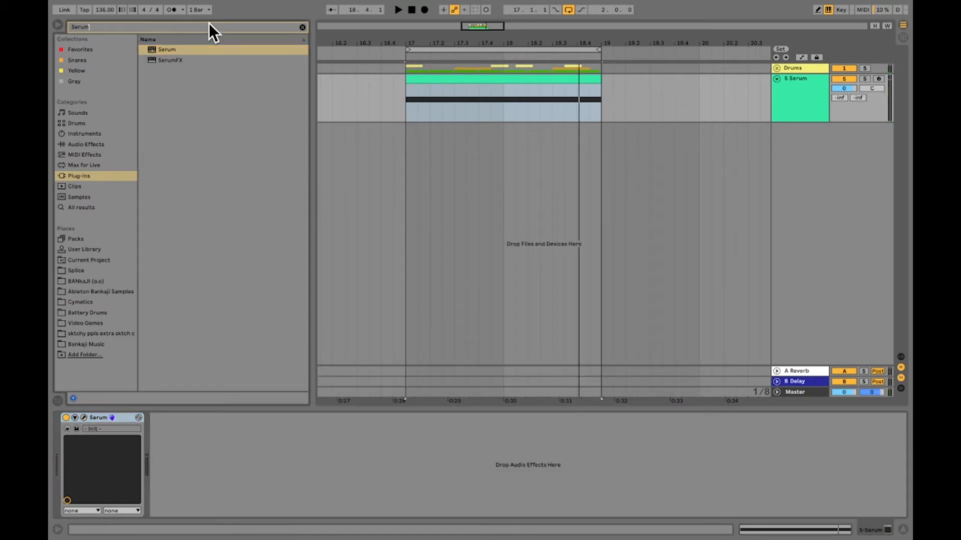
key("BackSpace")
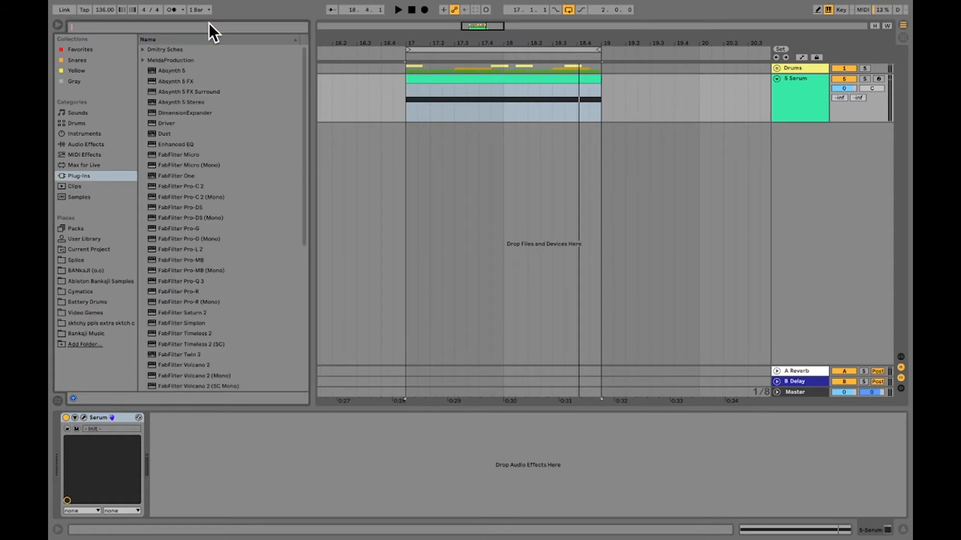
type("redu")
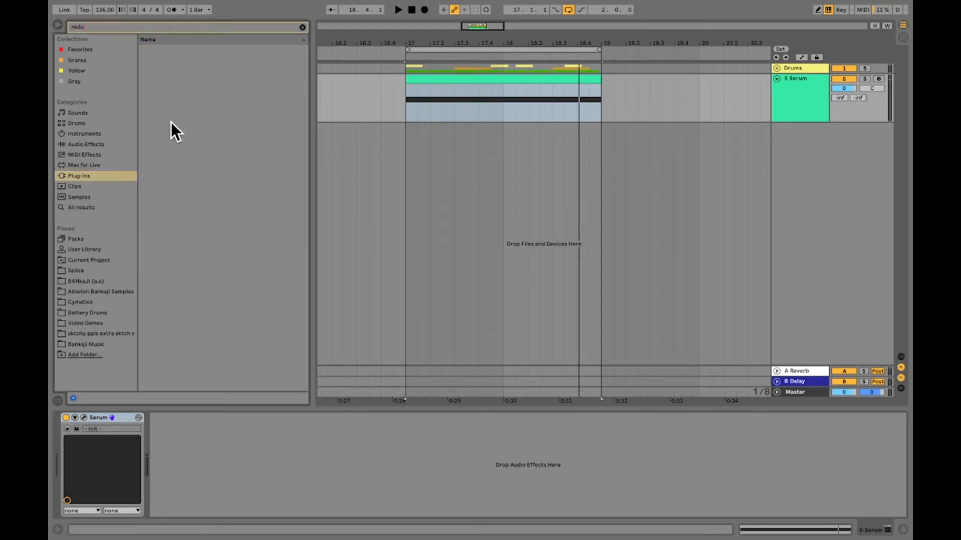
left_click(91, 145)
left_click_drag(155, 91, 497, 97)
- Try Redux's Soft downsampling mode, raising and lowering the Downsample amount while the clip plays
key("space")
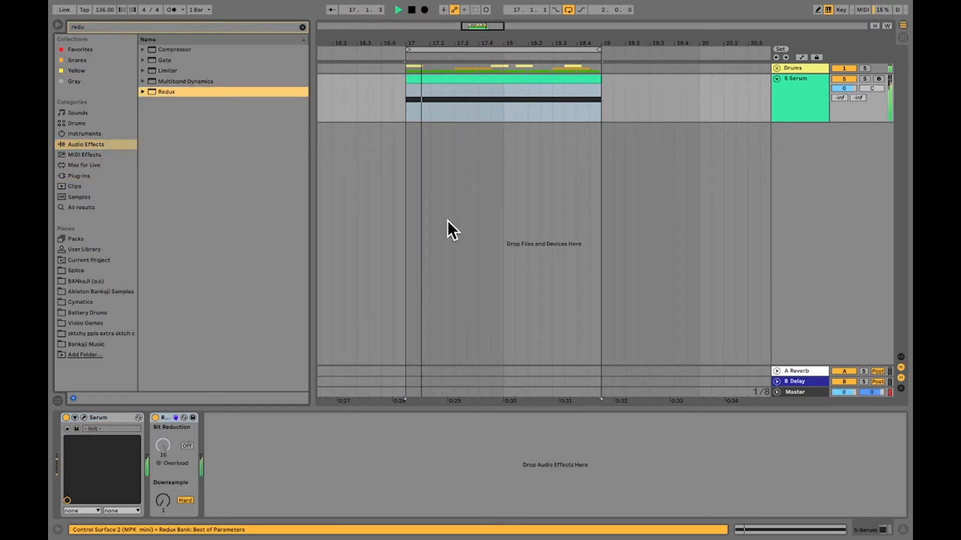
left_click(187, 501)
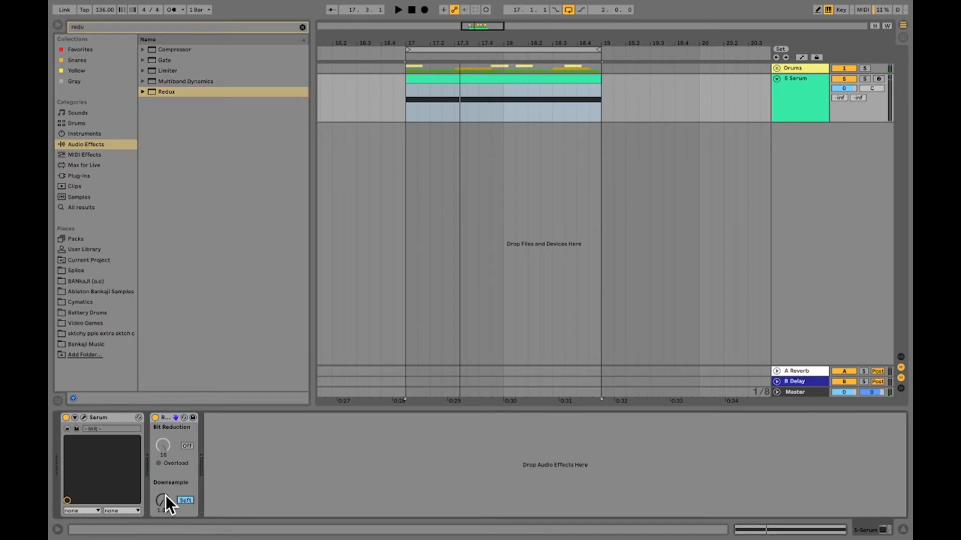
left_click_drag(159, 502, 159, 465)
left_click_drag(161, 503, 161, 533)
key("space")
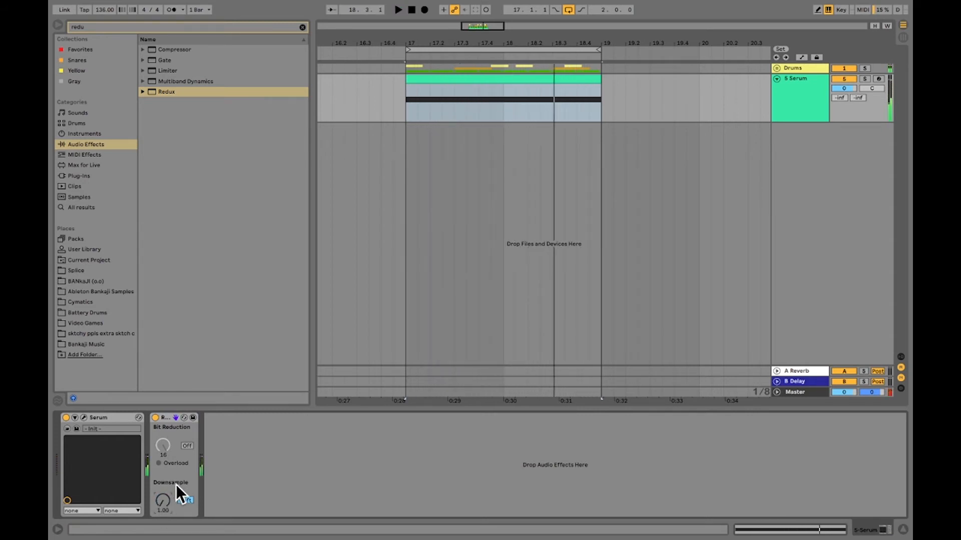
- Set Redux's Downsample to 34 in Hard mode while auditioning the loop
key("space")
left_click_drag(164, 502, 163, 478)
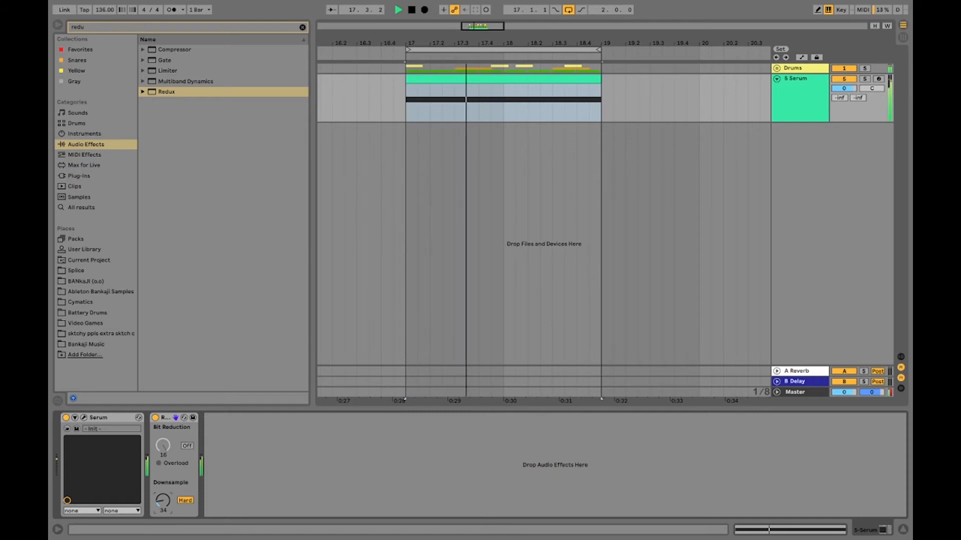
key("space")
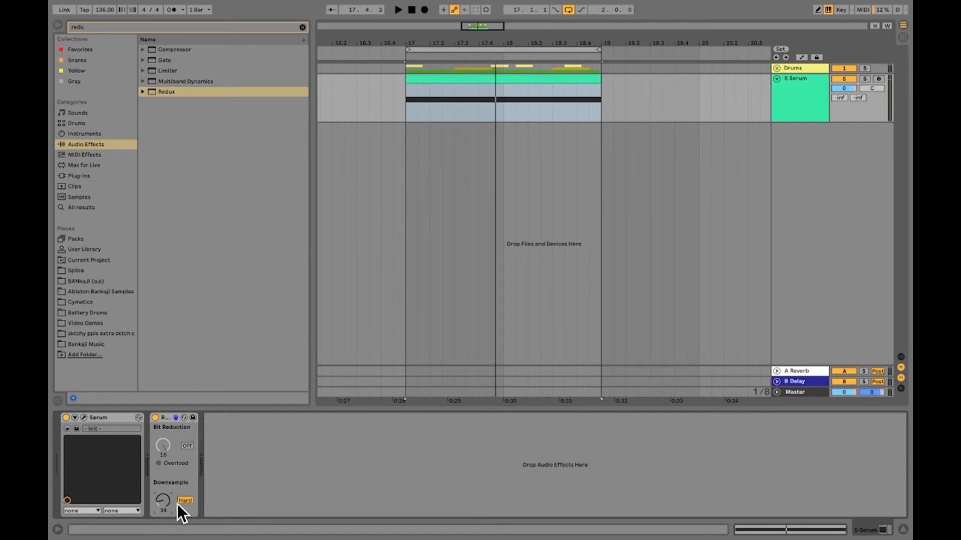
- Search the audio effects for "auto" and add Auto Pan to the Serum track after Redux
left_click(152, 26)
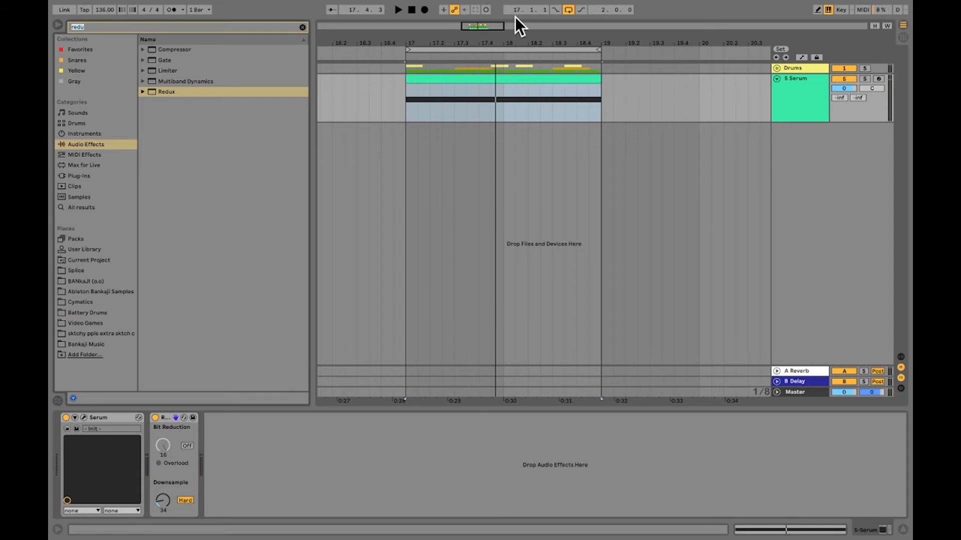
type("satu")
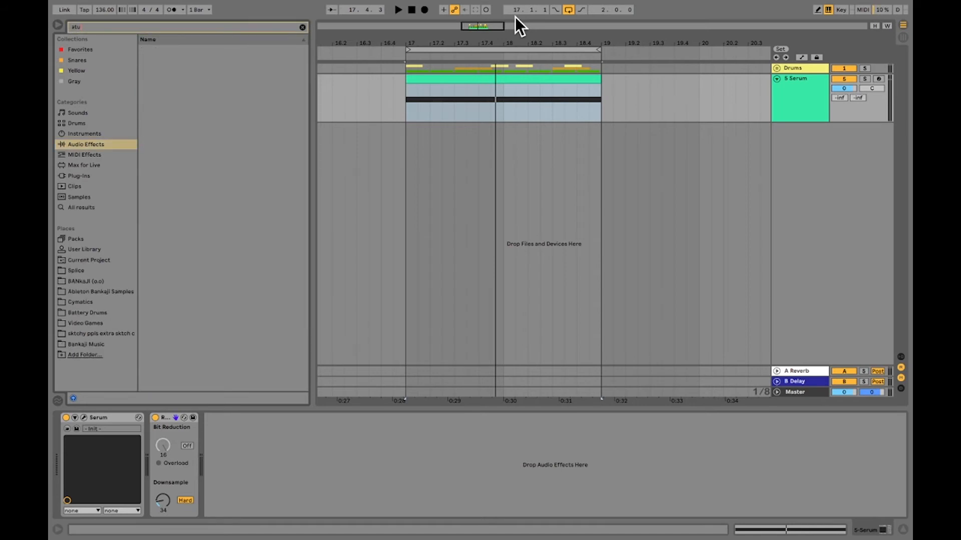
key("BackSpace")
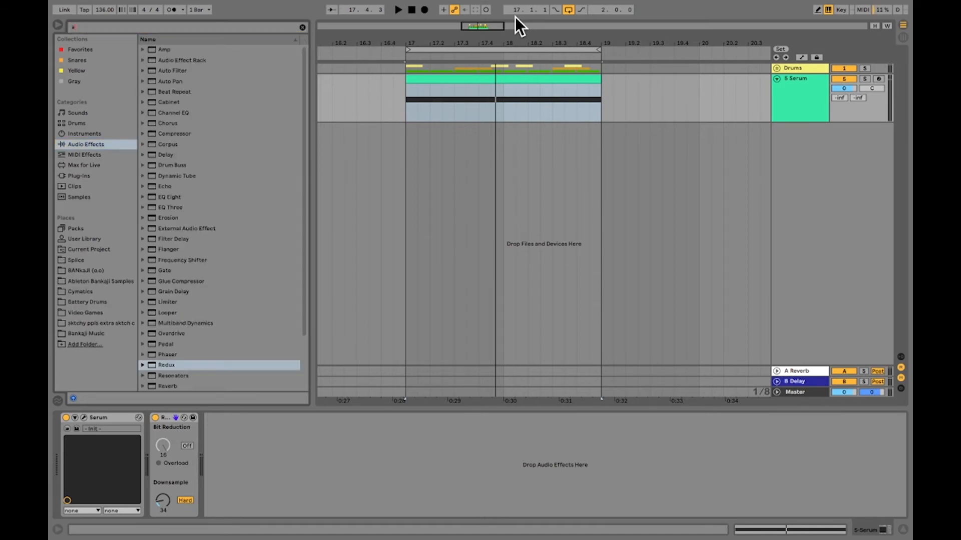
type("uto")
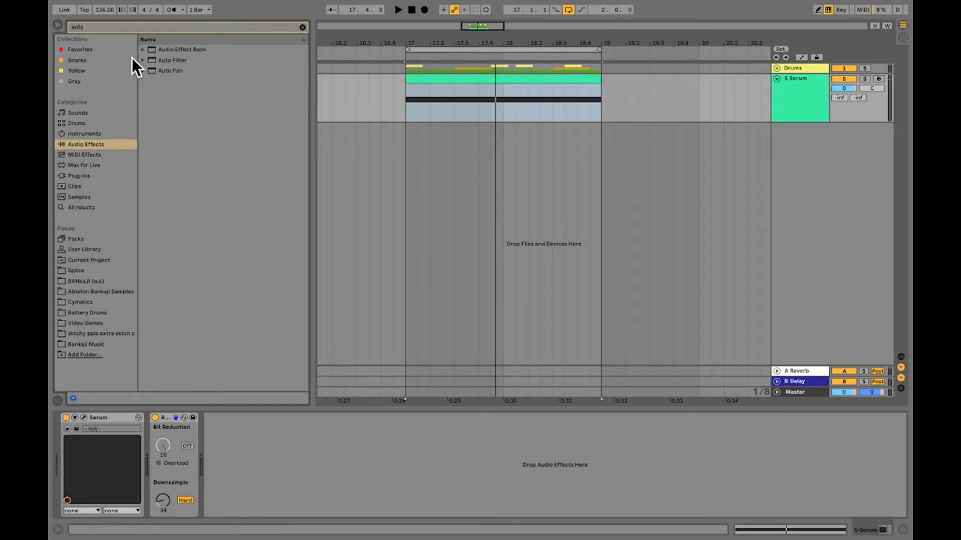
left_click(154, 70)
left_click_drag(155, 70, 472, 106)
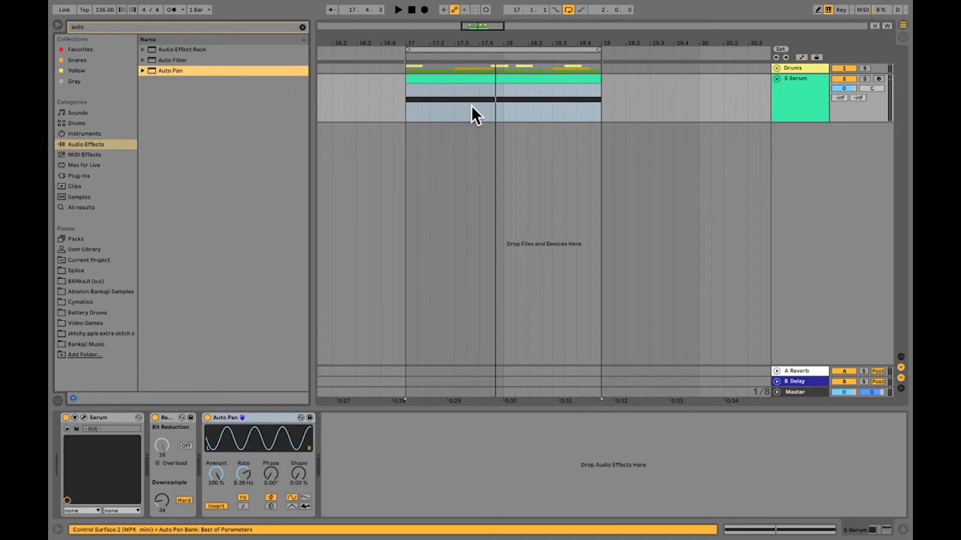
- Switch the Auto Pan rate to tempo sync and audition it at 100 % amount
left_click(241, 507)
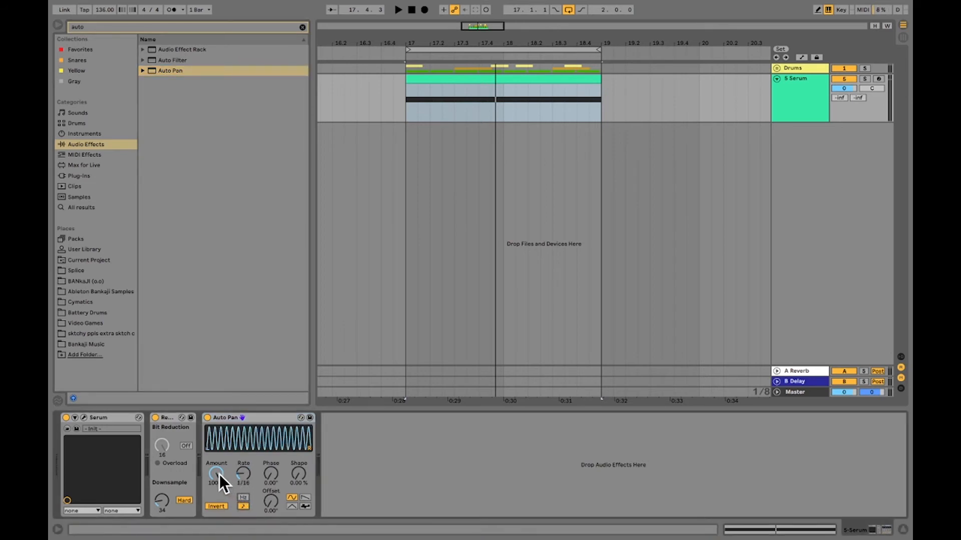
key("space")
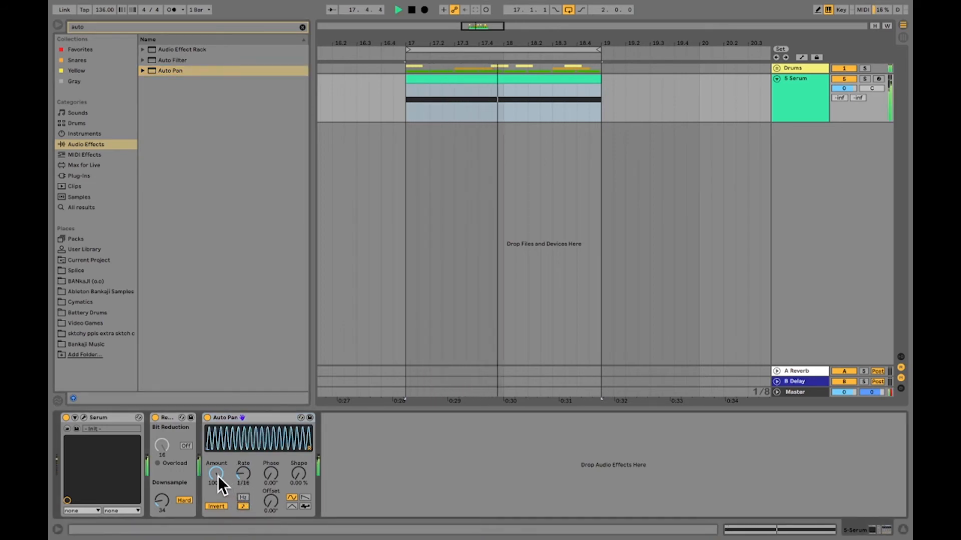
key("space")
mouse_move(214, 476)
left_mouse_down()
mouse_move(214, 530)
mouse_move(214, 475)
left_mouse_up()
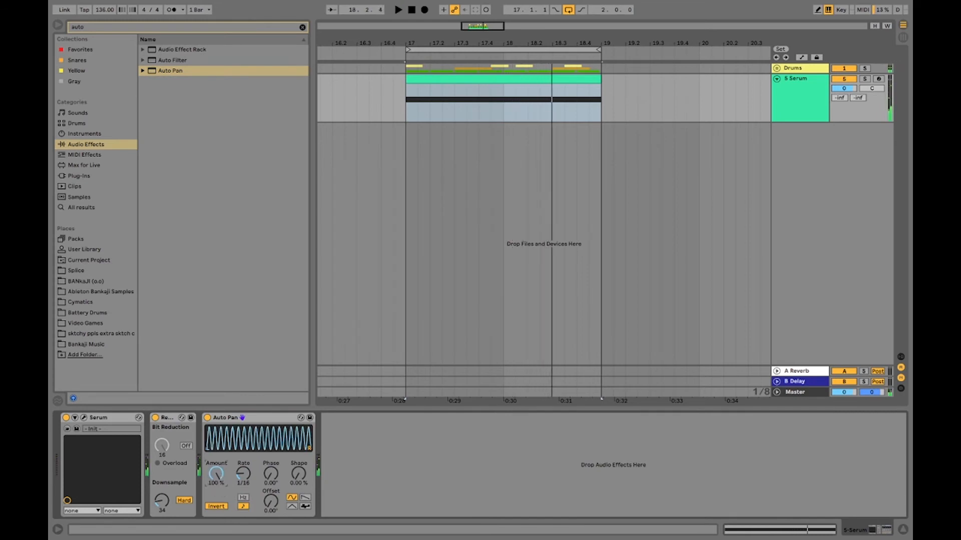
- Try a 131° phase and a free-running Hz rate on Auto Pan, and return the rate to tempo sync
left_click_drag(275, 468, 274, 450)
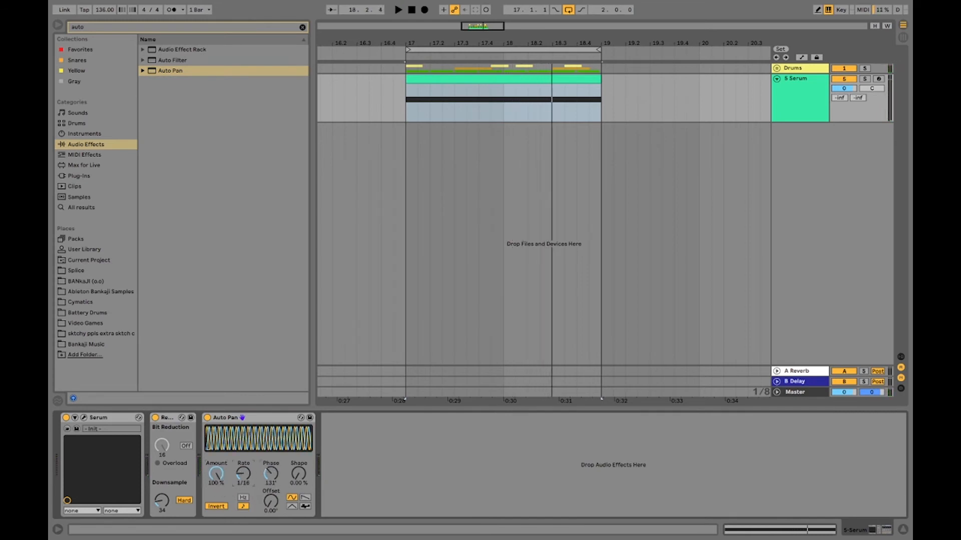
left_click(244, 497)
key("space")
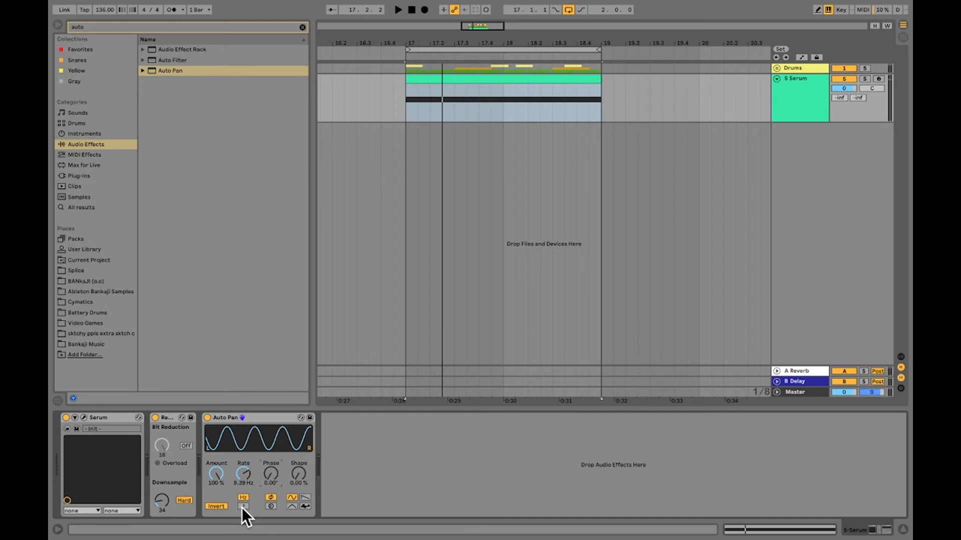
left_click(243, 507)
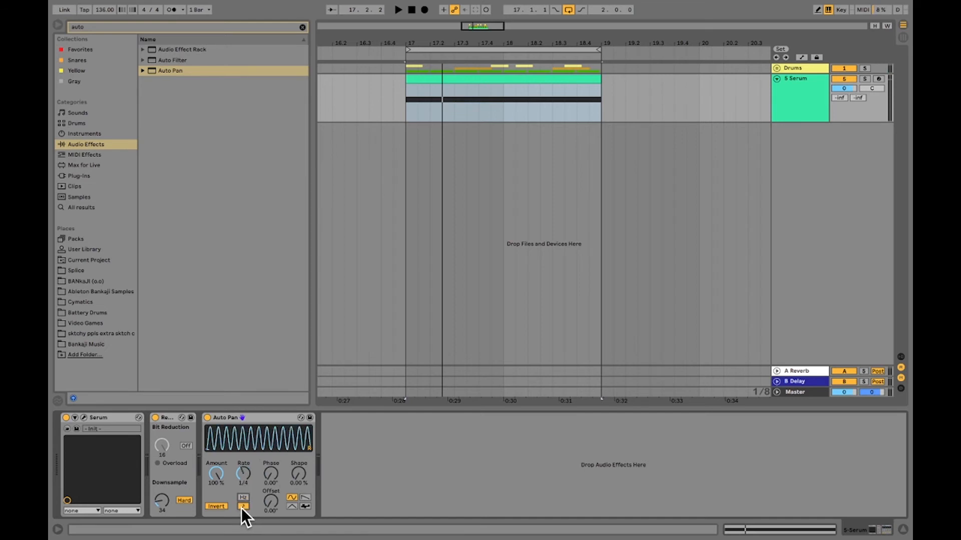
- Try lowering the Auto Pan amount to 1.59 % and switching its waveform between Normal and Invert
left_click_drag(216, 473, 216, 505)
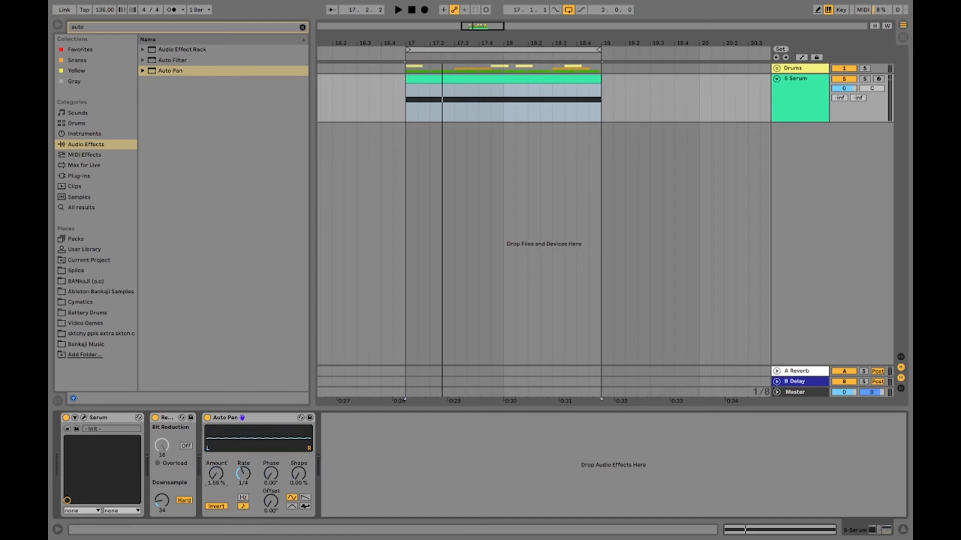
left_click(216, 505)
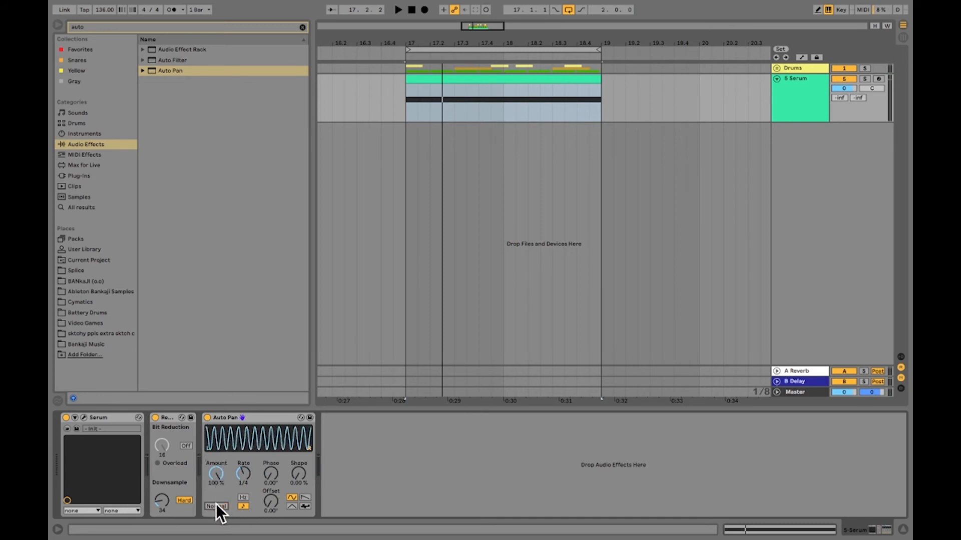
left_click(216, 506)
- Audition different synced Auto Pan rates while the clip plays and set the rate to 1/6
key("space")
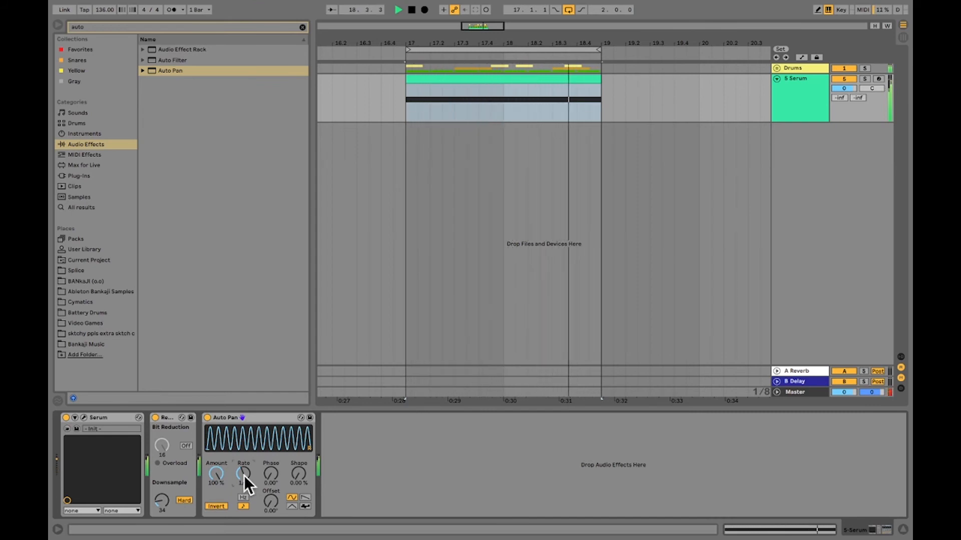
scroll(244, 476, "up", 2)
scroll(244, 476, "down", 2)
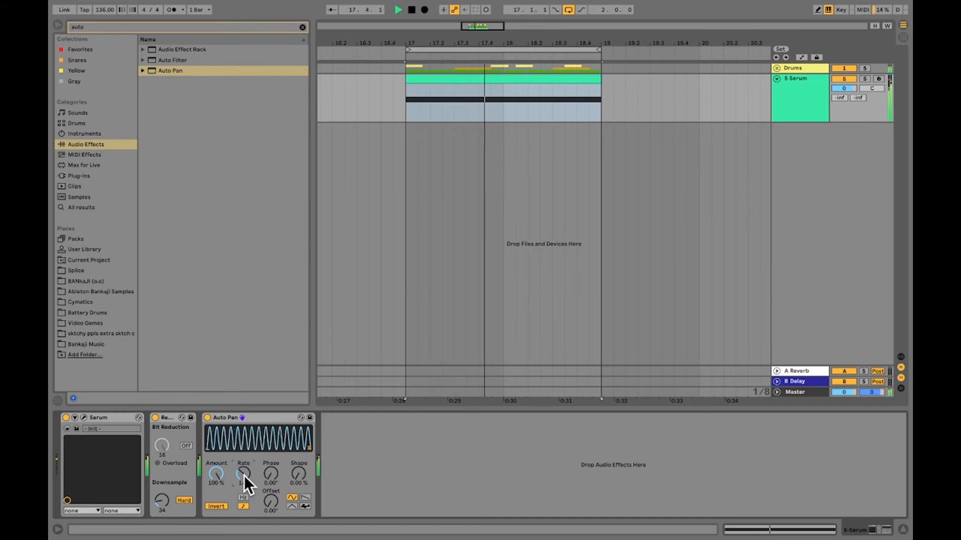
scroll(244, 475, "down", 2)
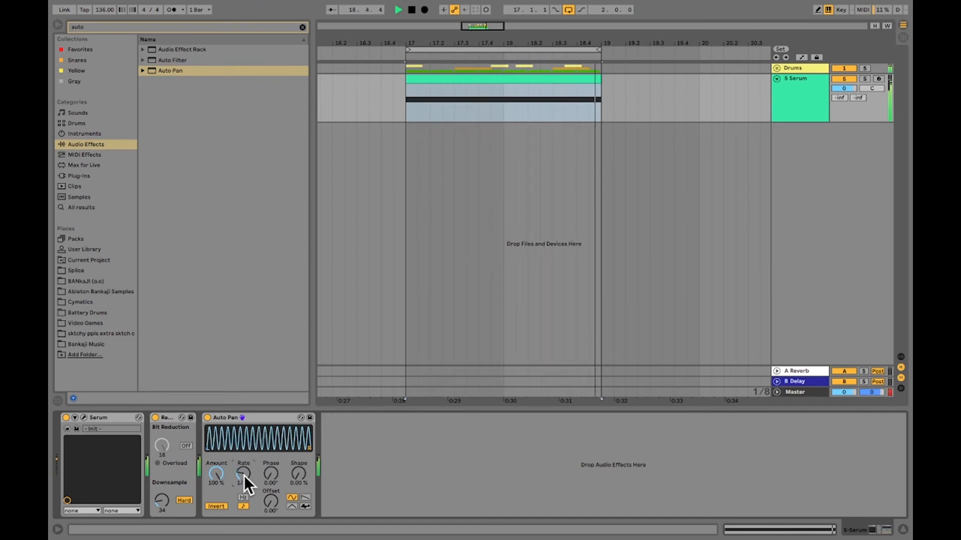
scroll(244, 476, "down", 1)
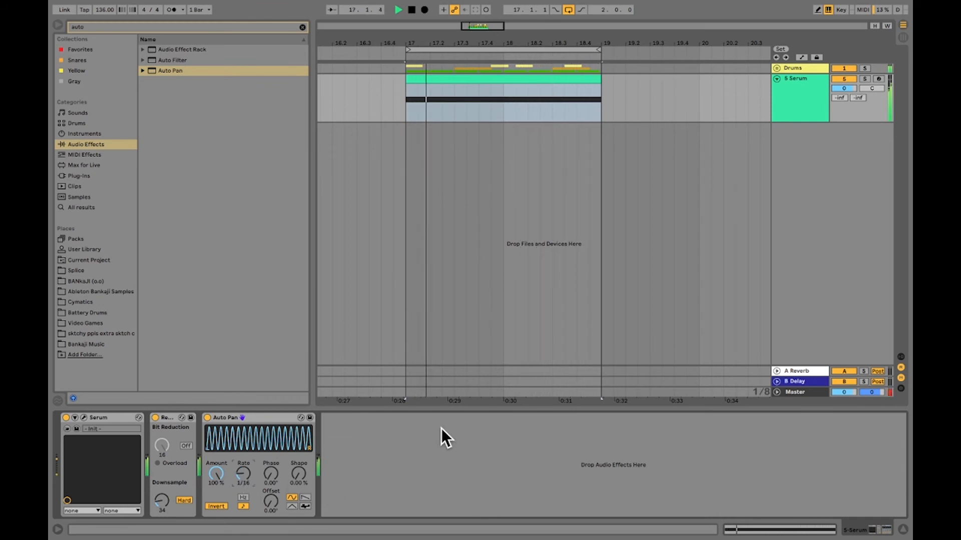
left_click_drag(244, 475, 244, 466)
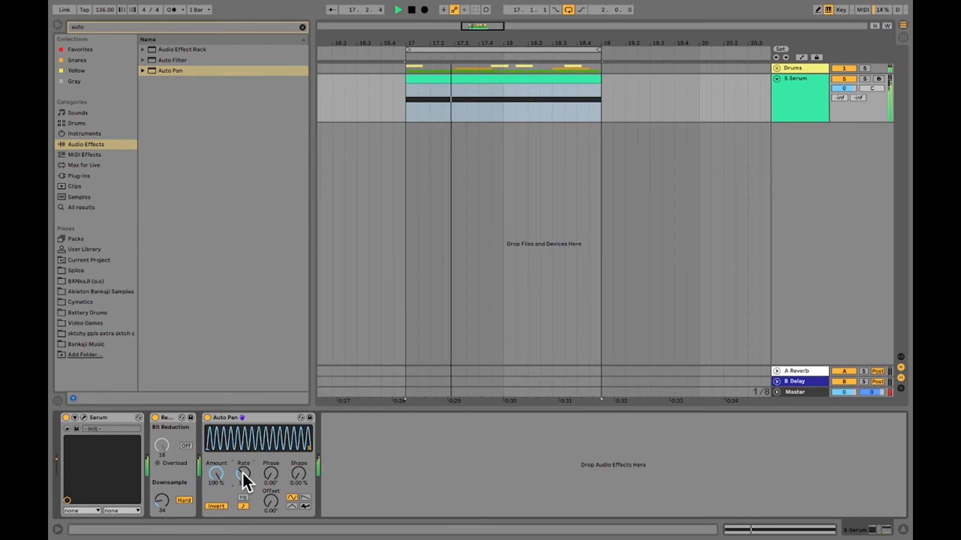
key("space")
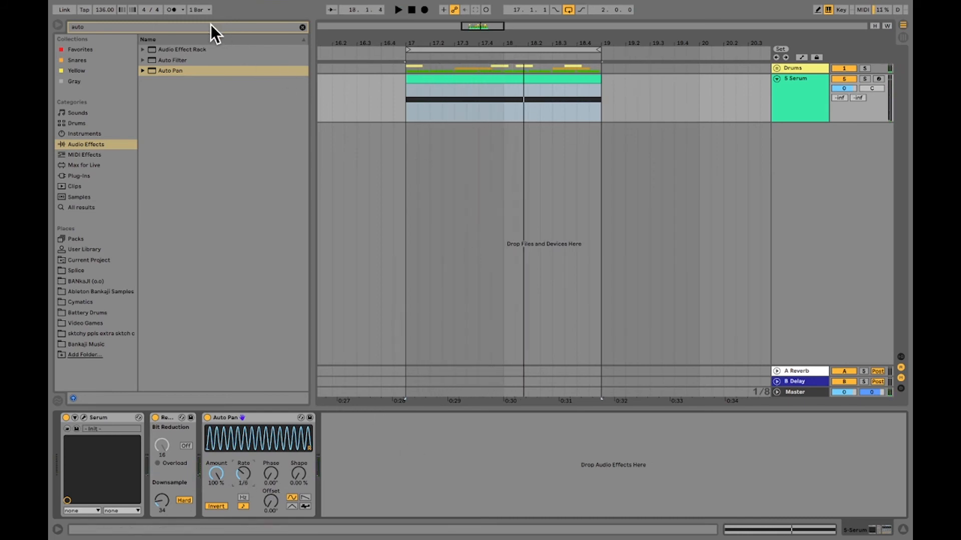
- Clear the browser search and add Convolution Reverb from the Max for Live audio effects to the Serum track after Auto Pan
left_click(231, 24)
left_click(301, 26)
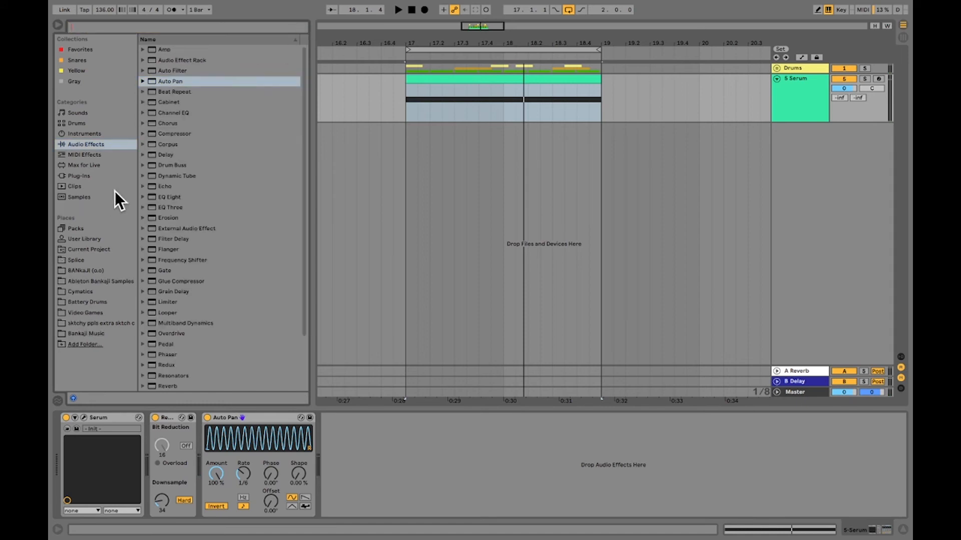
left_click(96, 176)
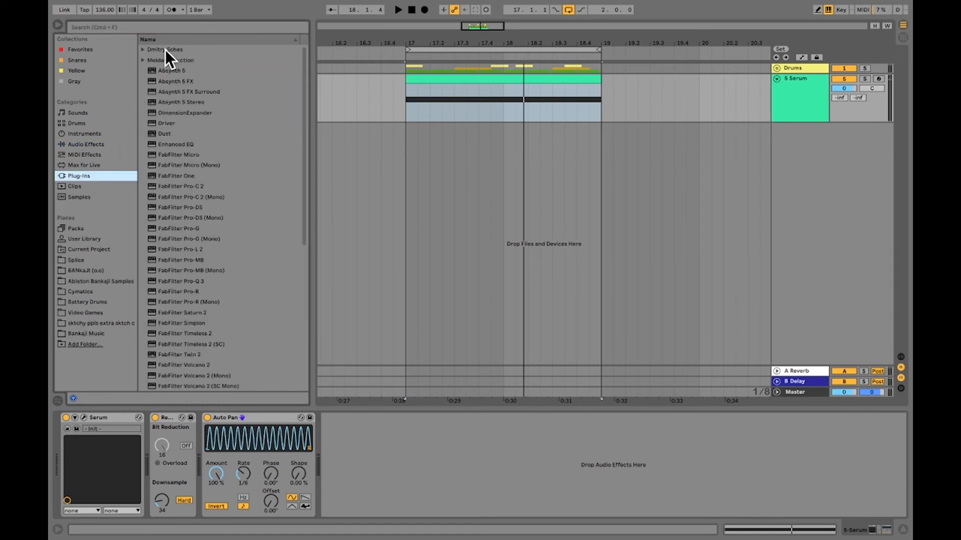
left_click(85, 165)
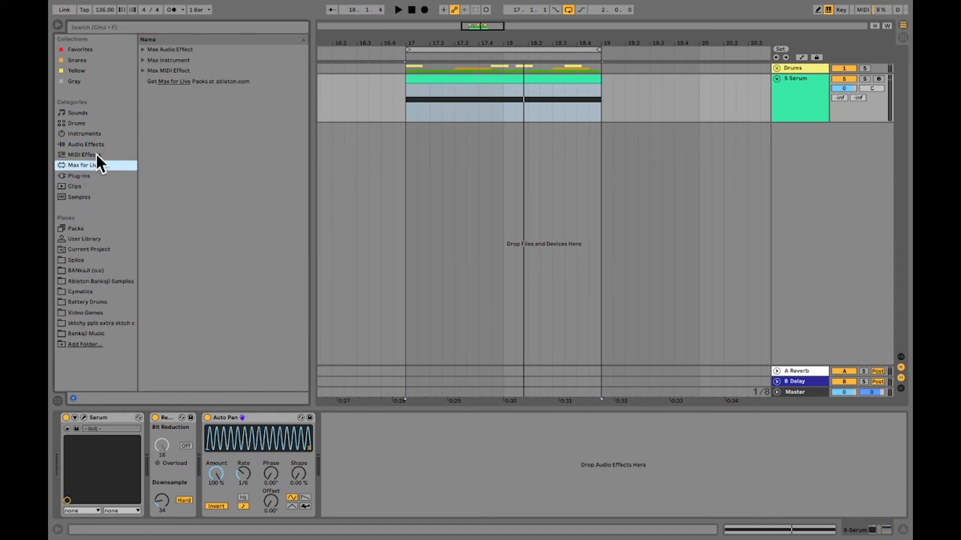
left_click(142, 50)
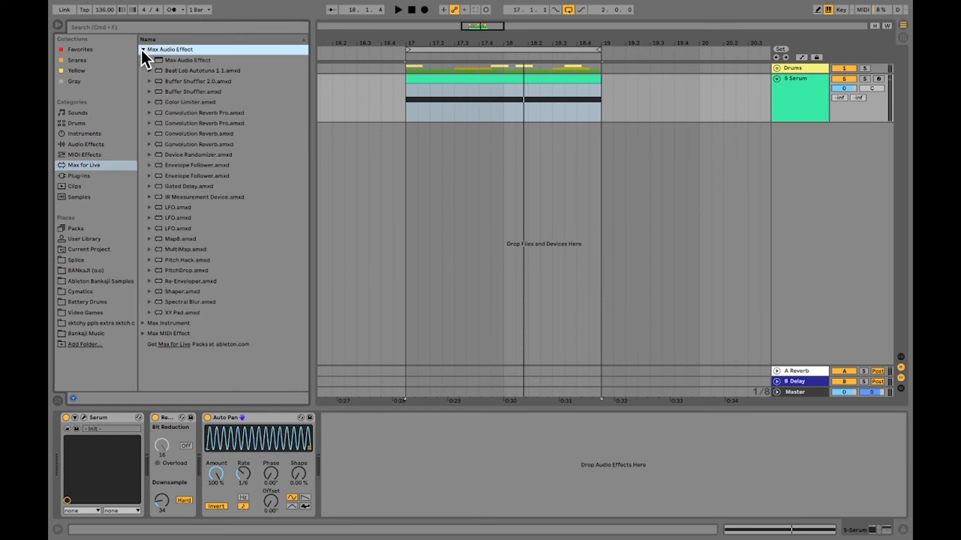
left_click(192, 134)
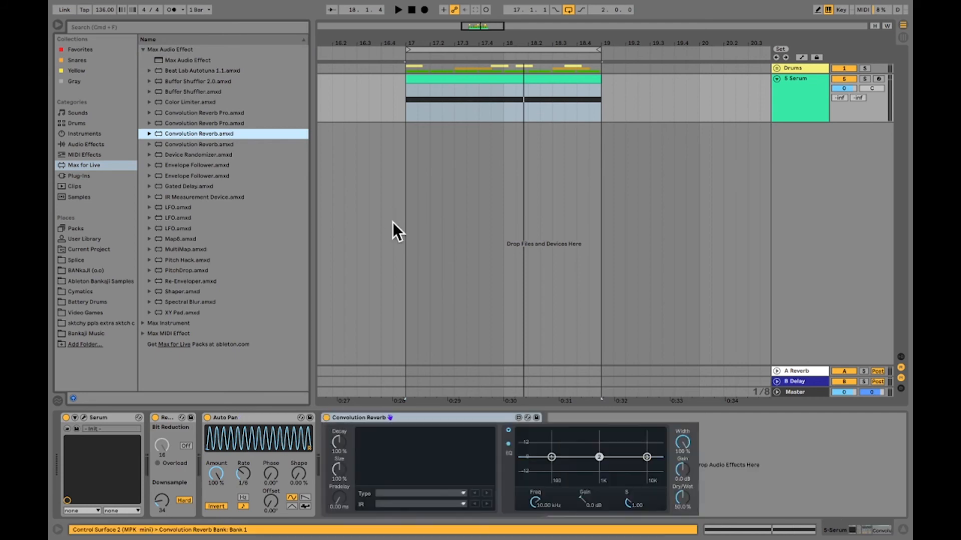
- Set the Convolution Reverb dry/wet to 16.1 % and the Serum track volume to -2.4 while auditioning the loop
key("space")
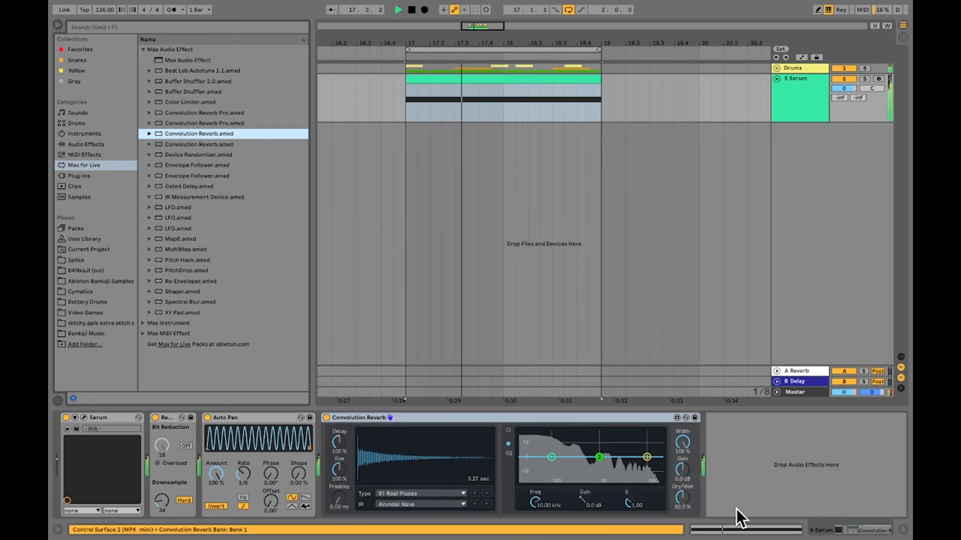
left_click_drag(682, 497, 682, 530)
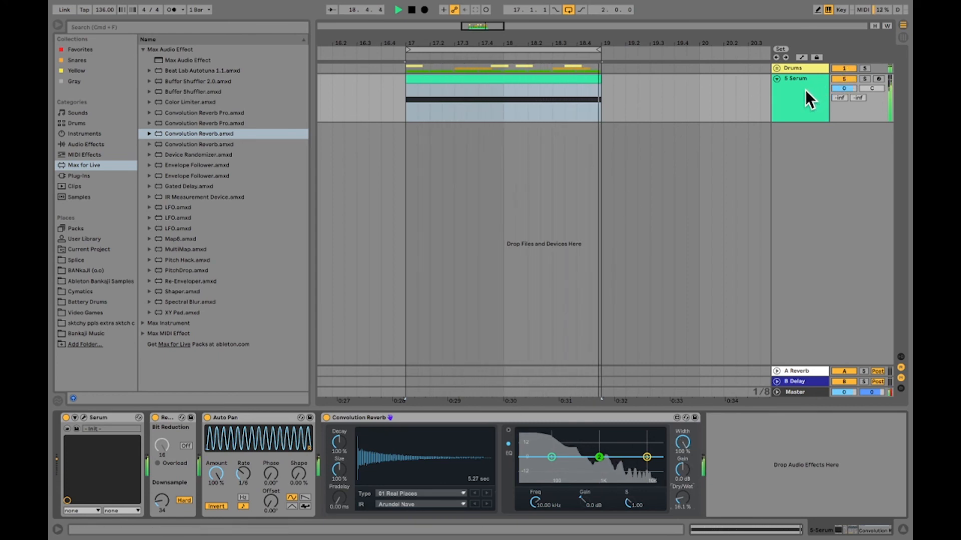
key("space")
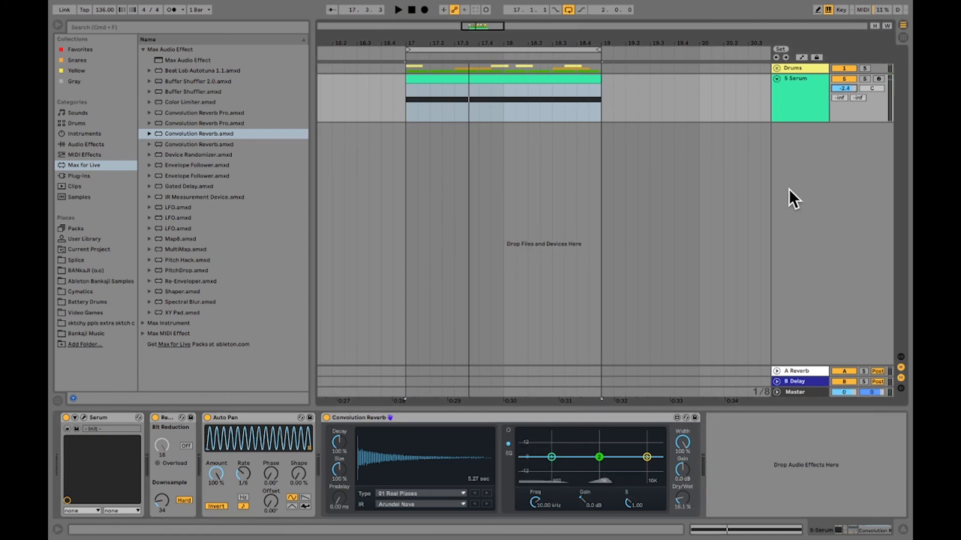
key("space")
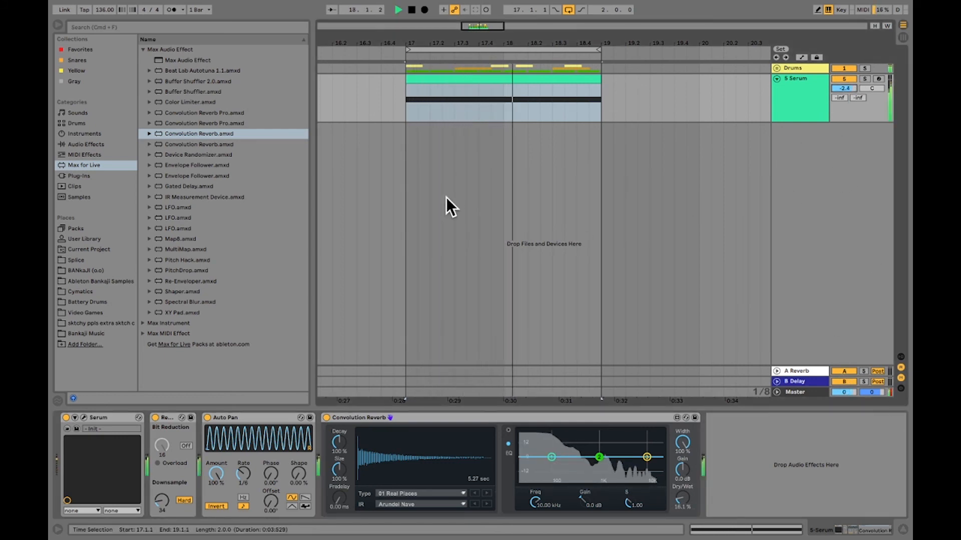
key("space")
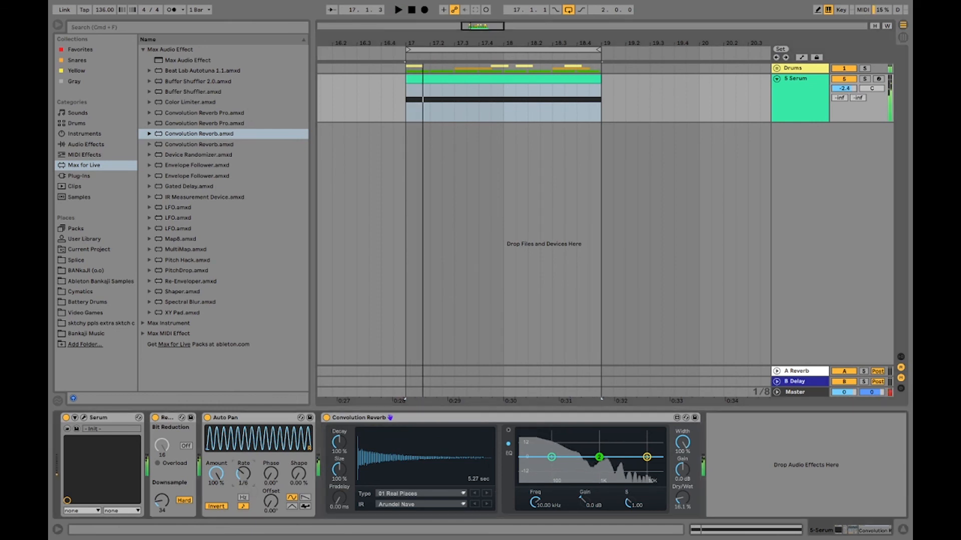
- Set the Auto Pan rate to 1/4 and the Redux downsample to 10 while auditioning the loop
key("space")
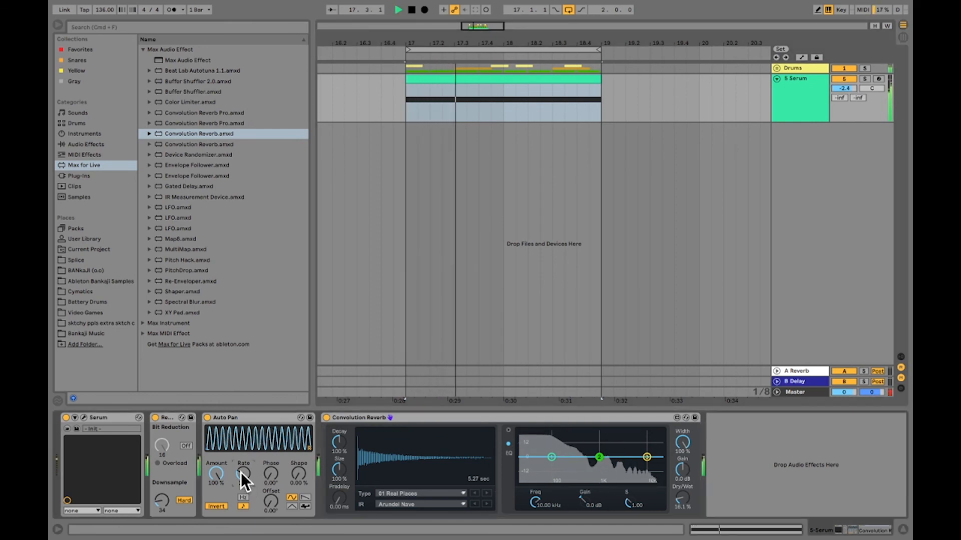
key("space")
left_click_drag(242, 476, 242, 471)
key("space")
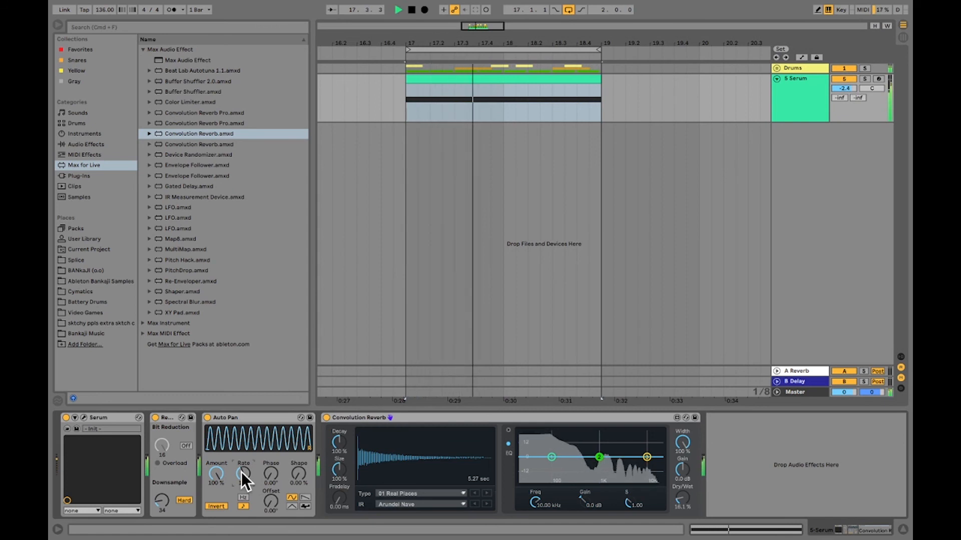
left_click_drag(161, 501, 161, 515)
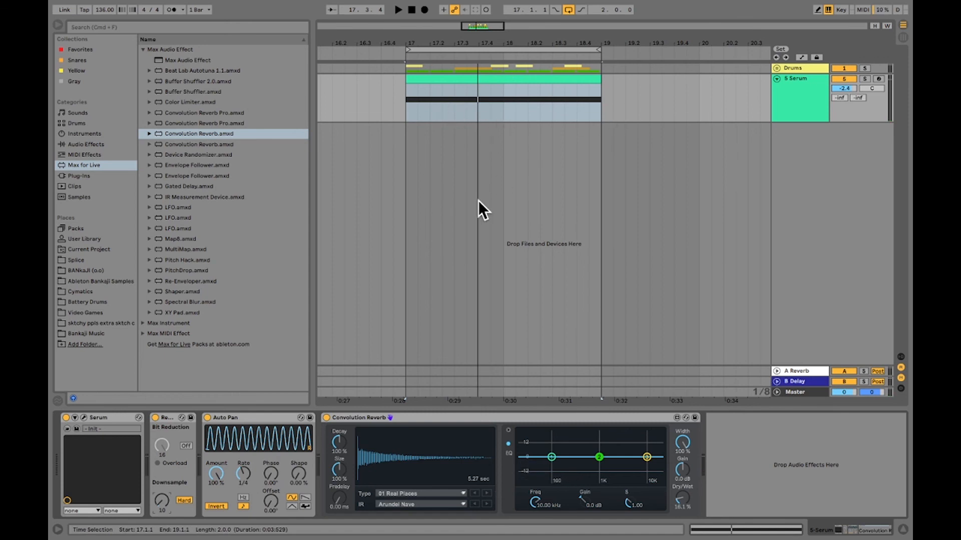
- Deselect the Serum clip and place the insert marker at 16.4.3, just before the clip
left_click(613, 113)
left_click(393, 105)
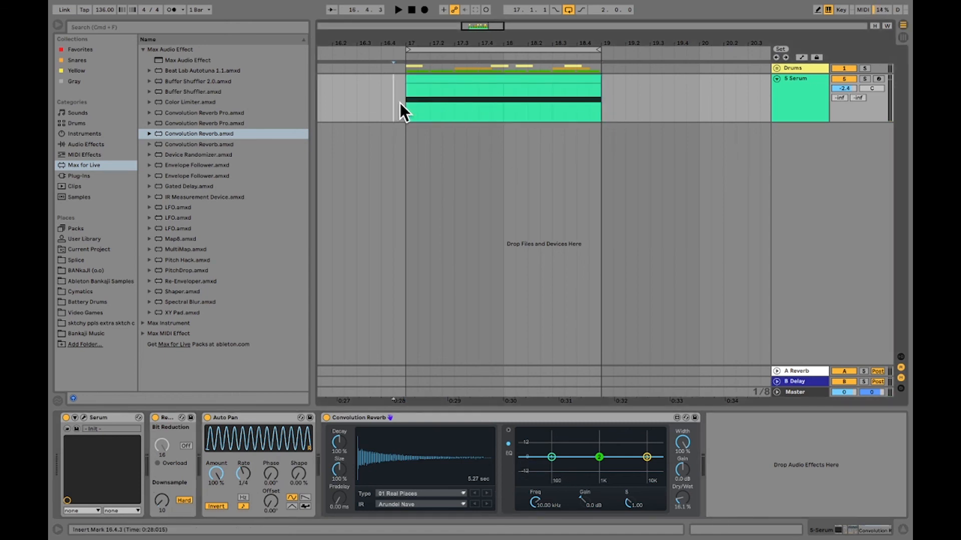